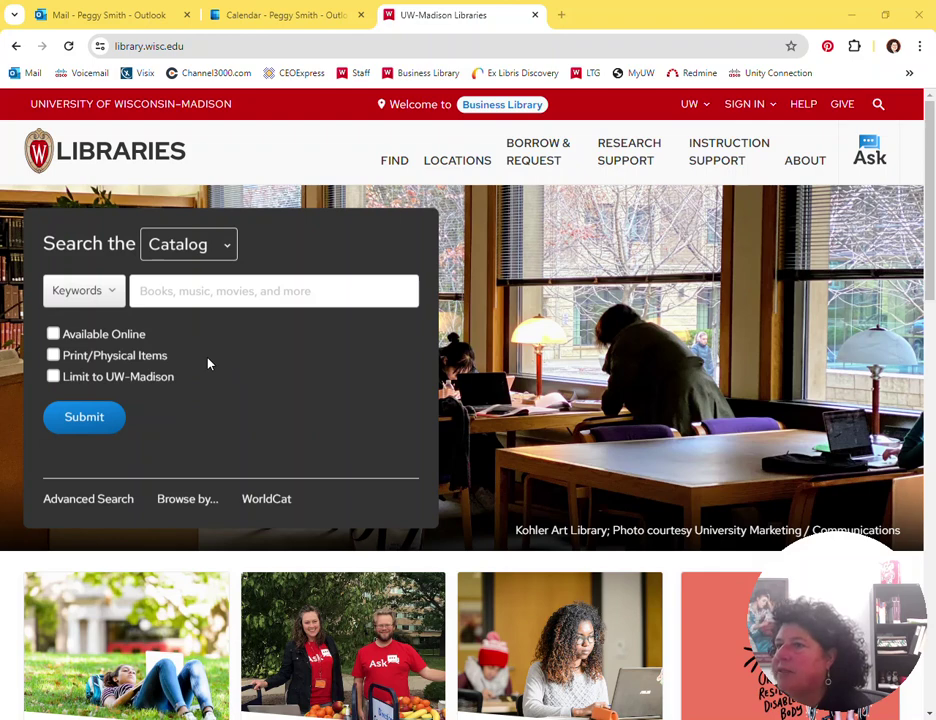
Step: Switch the library search to Databases and search for "business source complete"
click(223, 256)
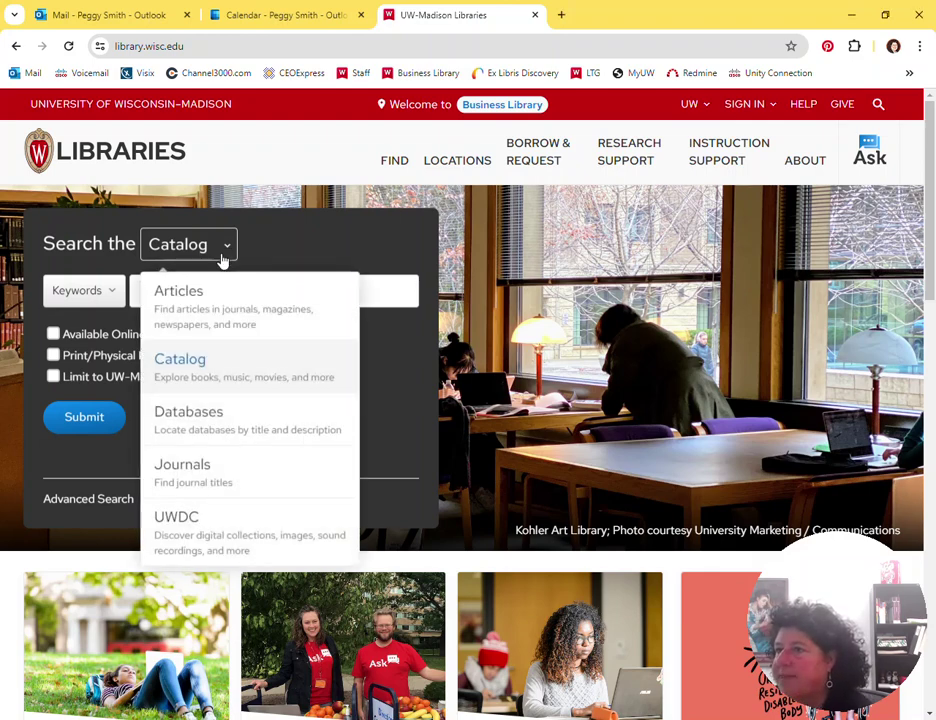
click(193, 424)
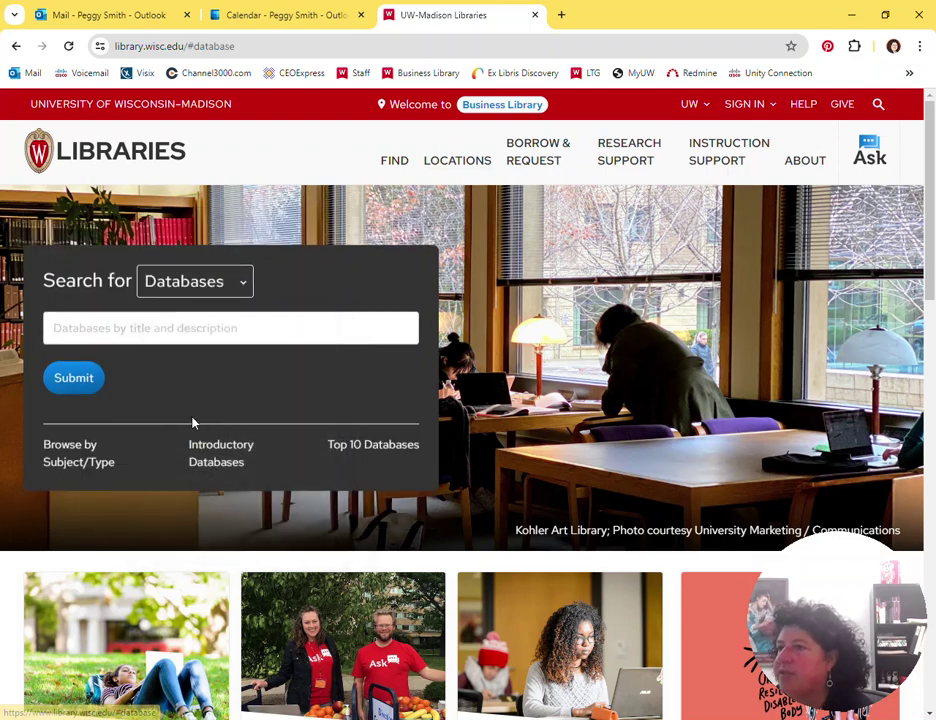
click(131, 327)
text(com)
key(BackSpace)
key(BackSpace)
key(BackSpace)
text(business )
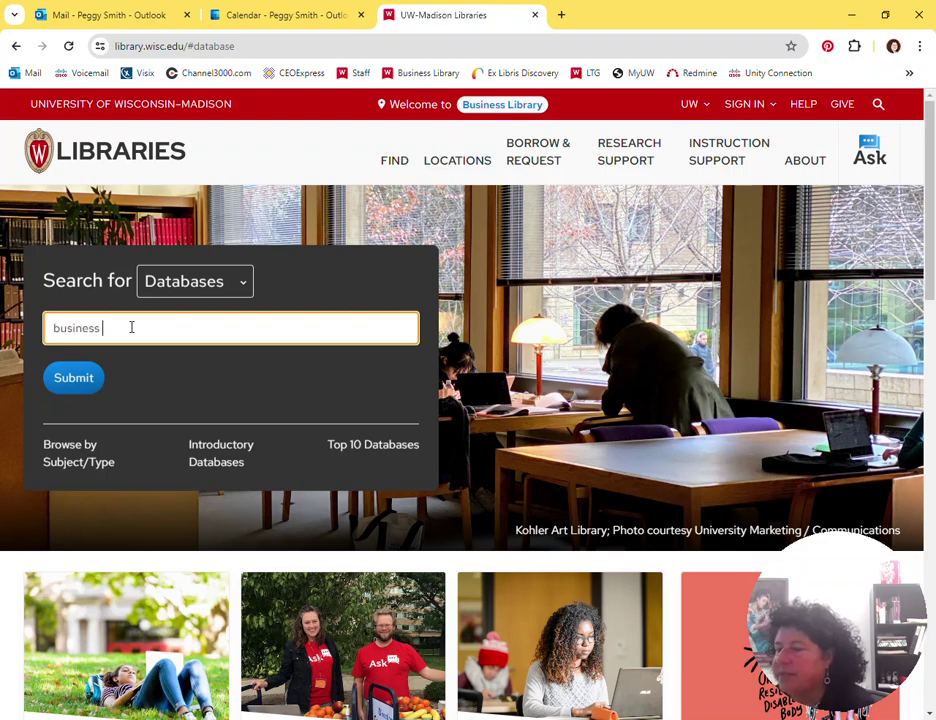
text(source complete)
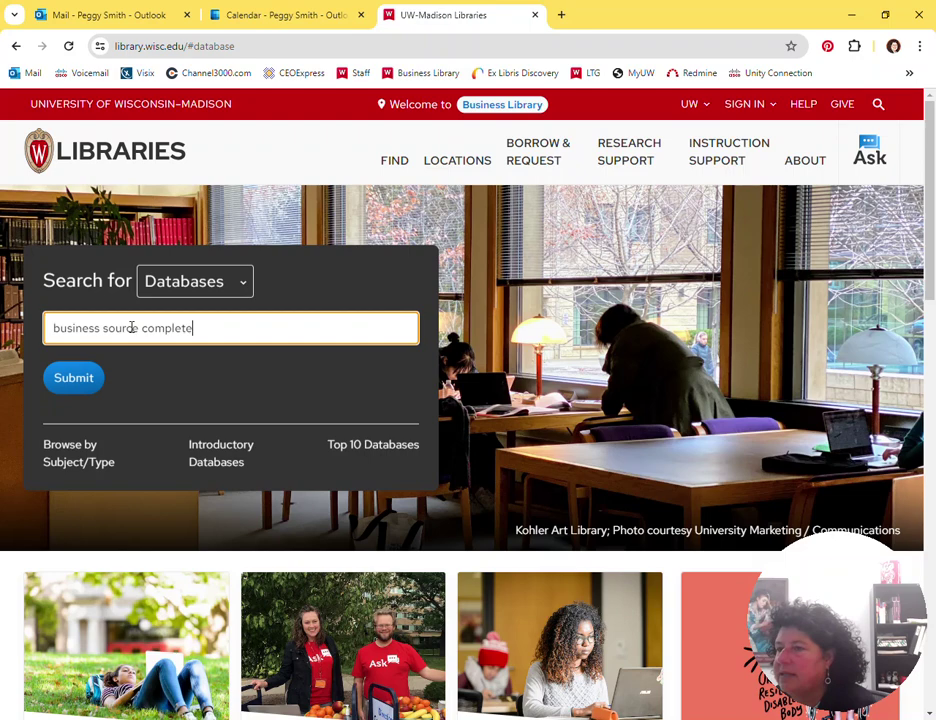
key(Return)
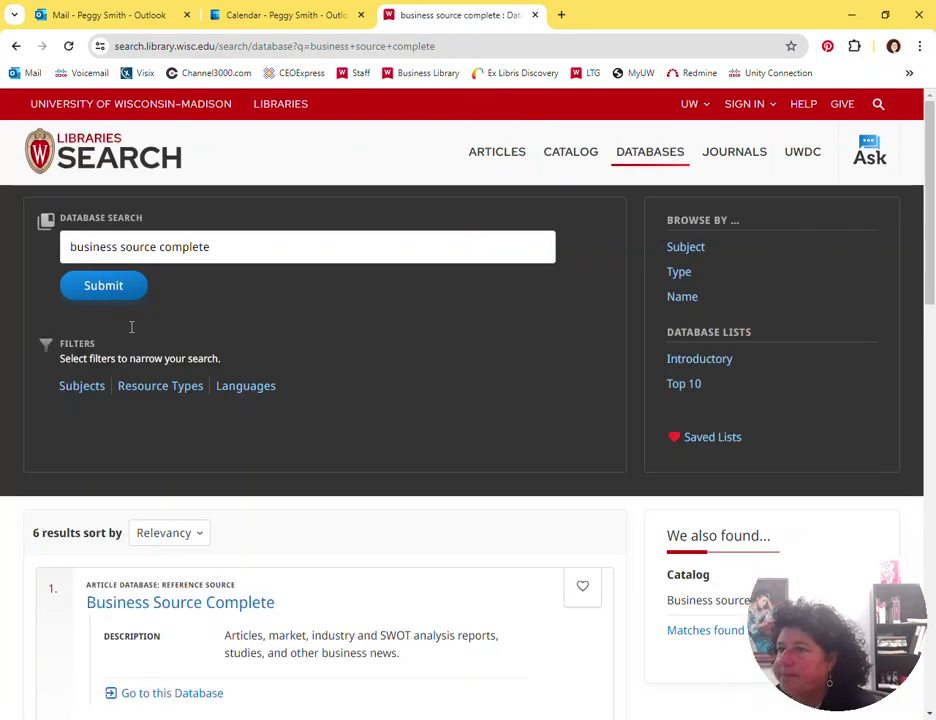
Step: Open the Business Source Complete record from the results and go to the database itself
scroll(318, 377, down, 2)
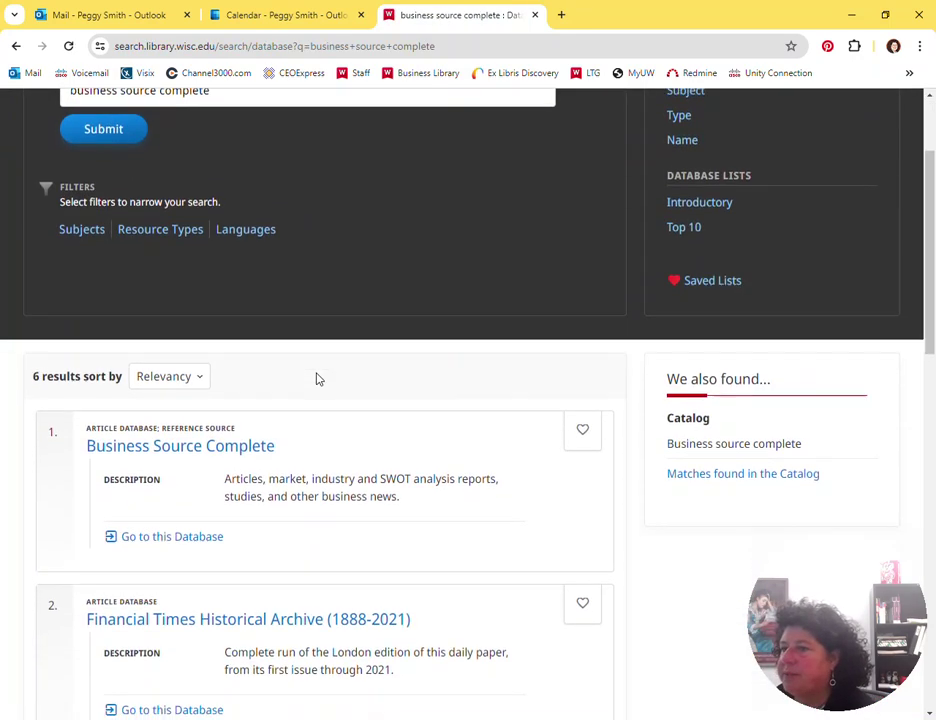
click(185, 392)
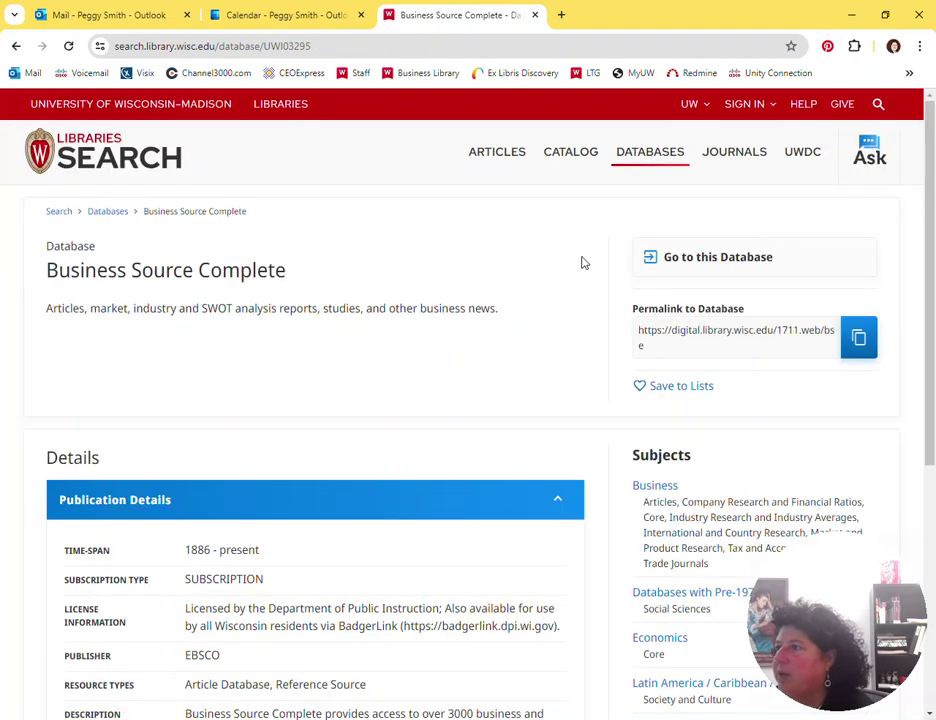
click(724, 258)
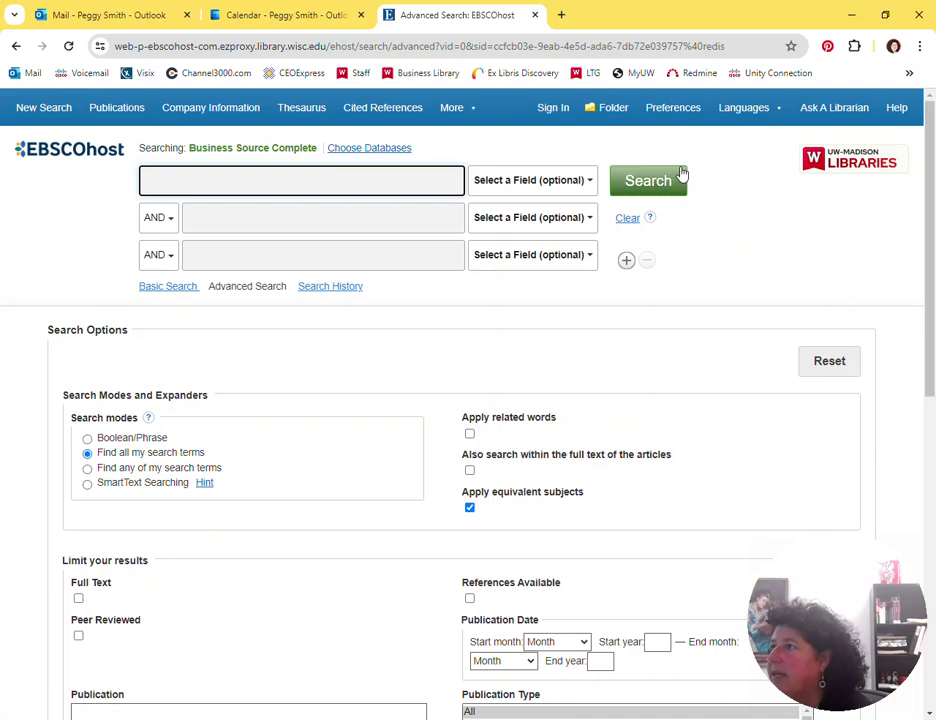
Step: Sign in to the personal EBSCO account with the prefilled credentials
click(549, 111)
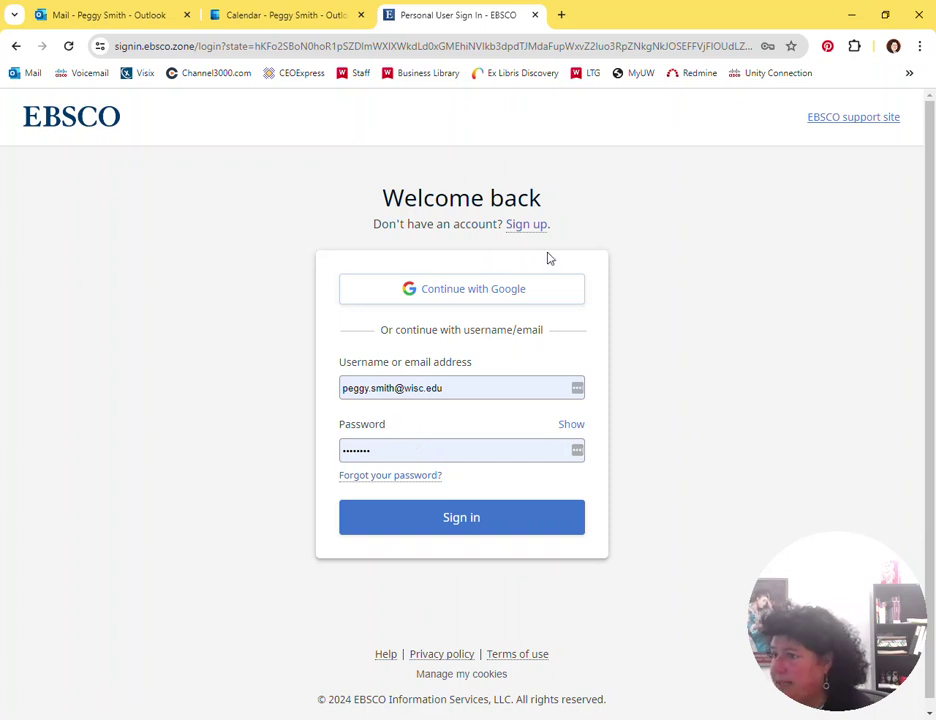
click(457, 522)
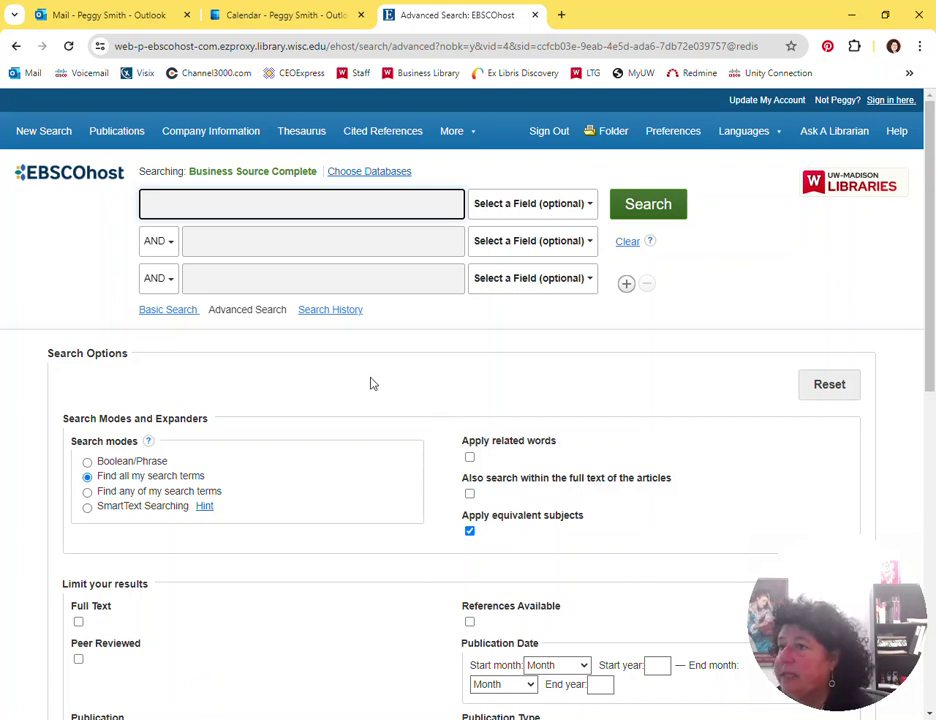
Step: Browse the database's publications for "bloomberg businessweek" and add Bloomberg Businessweek and Bloomberg.Com to the search
click(118, 141)
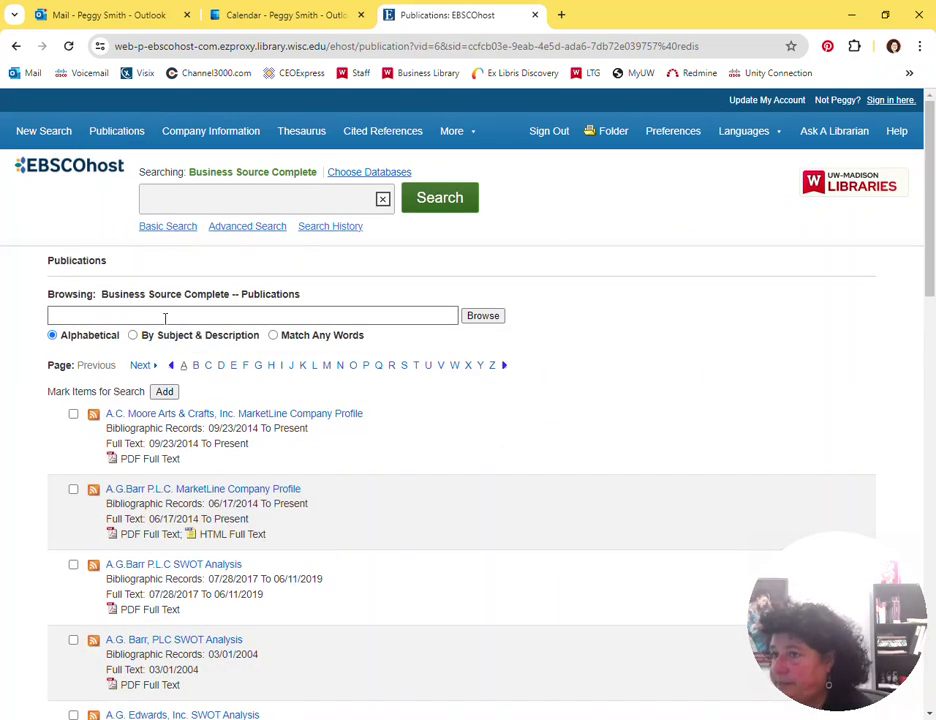
click(165, 316)
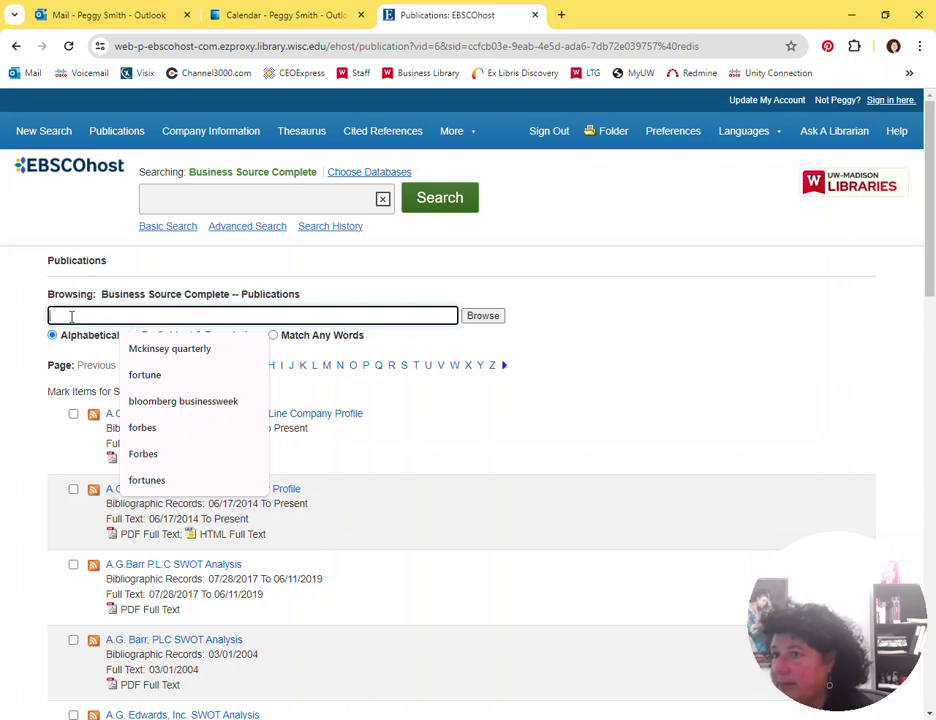
click(175, 402)
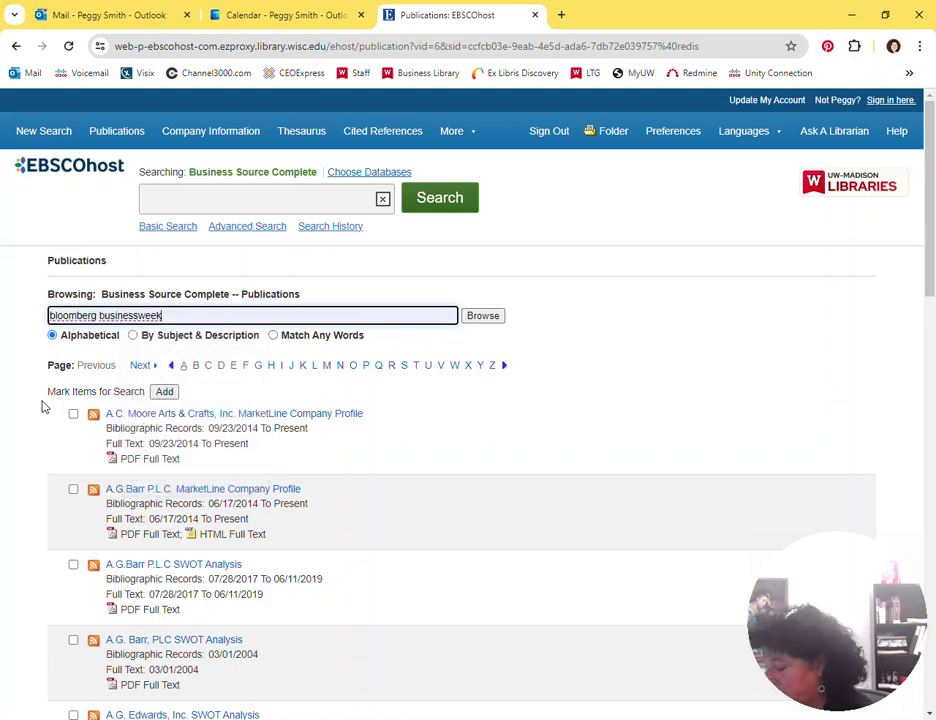
key(Return)
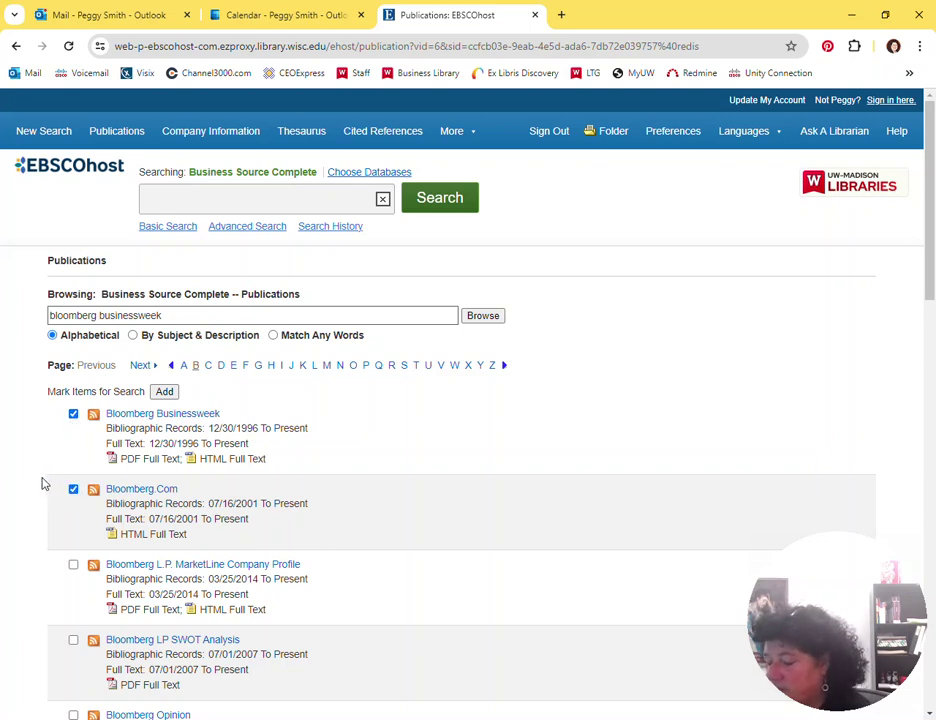
click(165, 393)
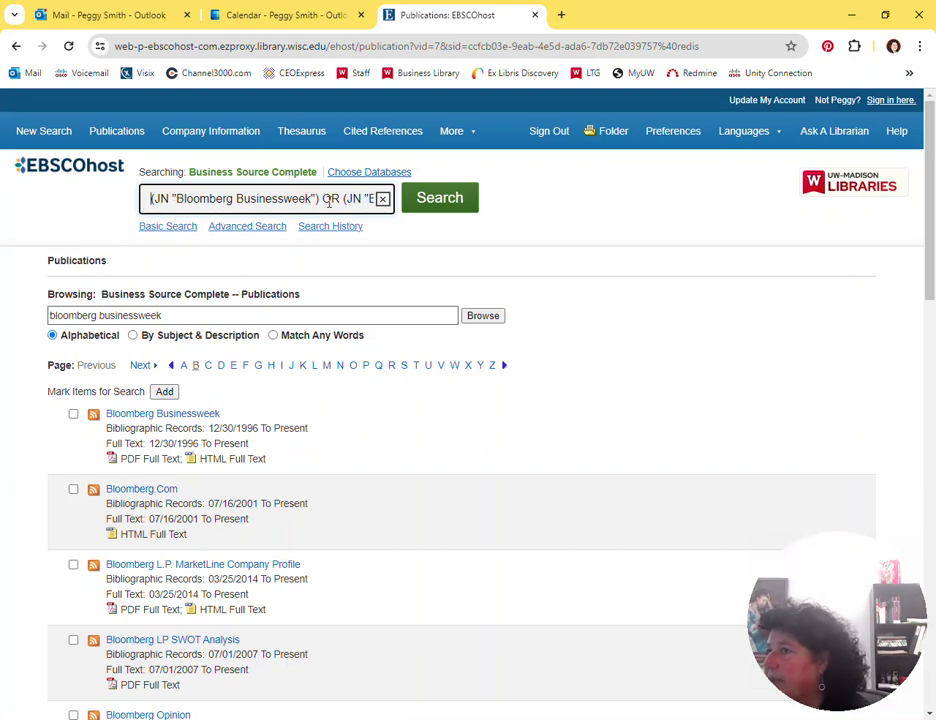
Step: Browse the publications for "forbes" instead and add Forbes and Forbes.Com to the search
triple_click(168, 318)
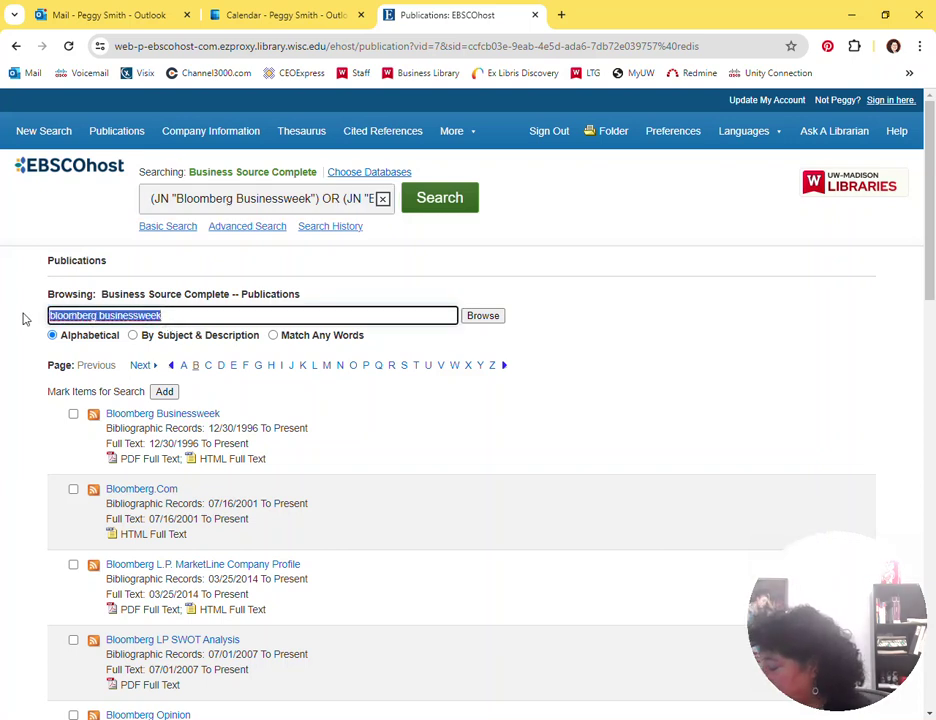
key(BackSpace)
click(58, 314)
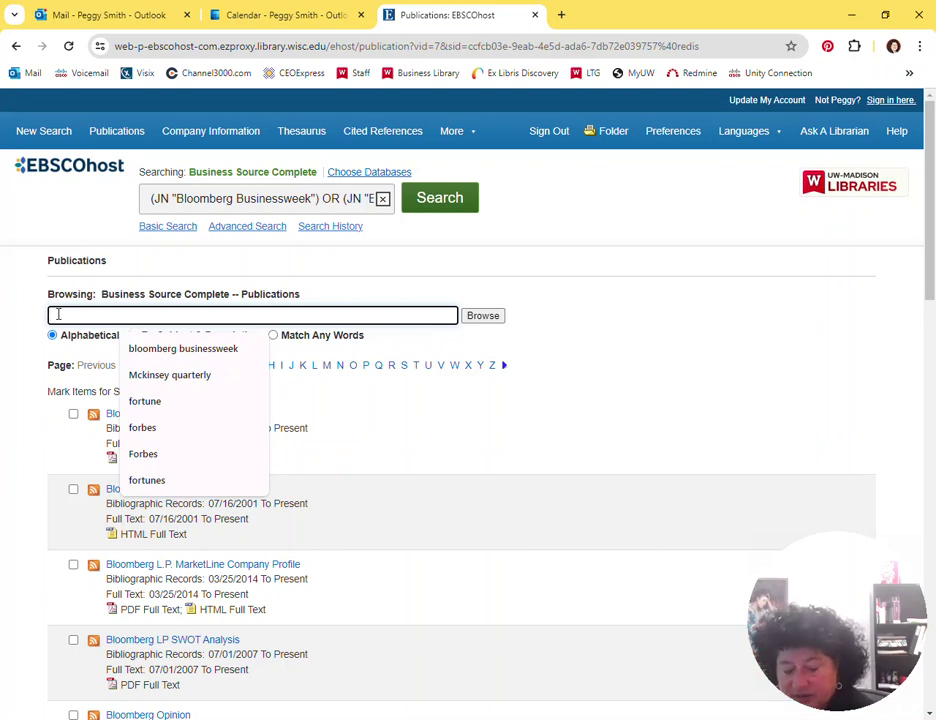
click(142, 427)
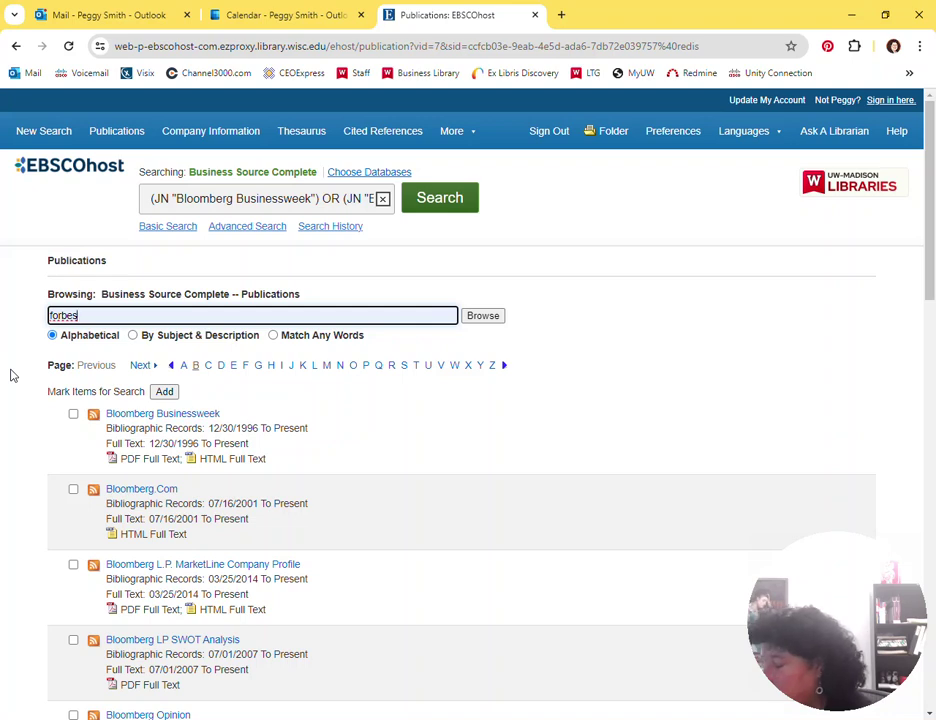
key(Return)
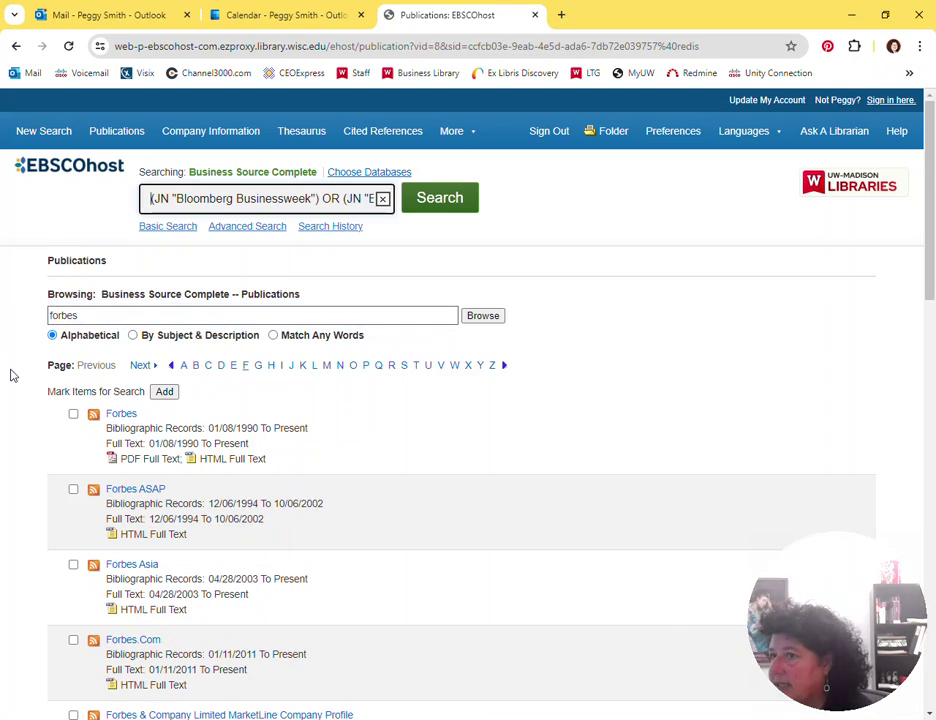
click(73, 414)
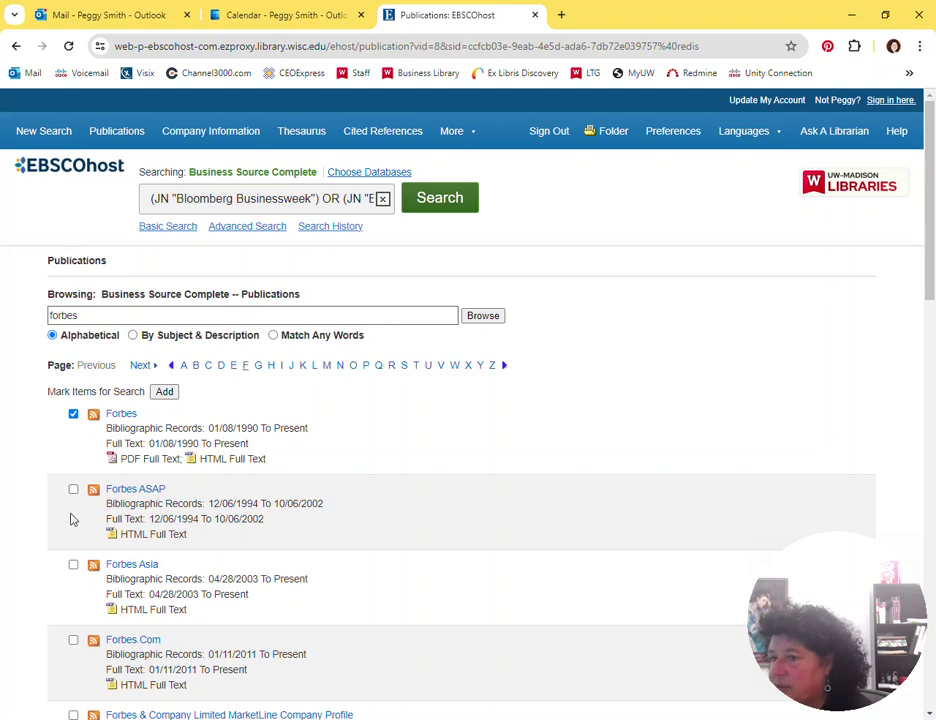
scroll(69, 536, down, 1)
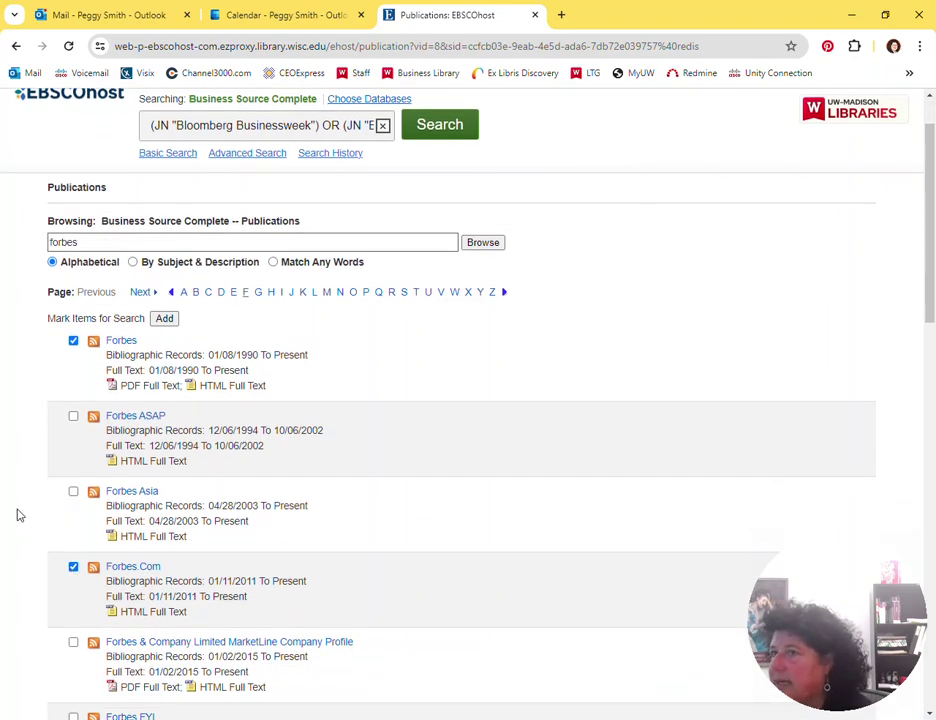
scroll(17, 514, up, 1)
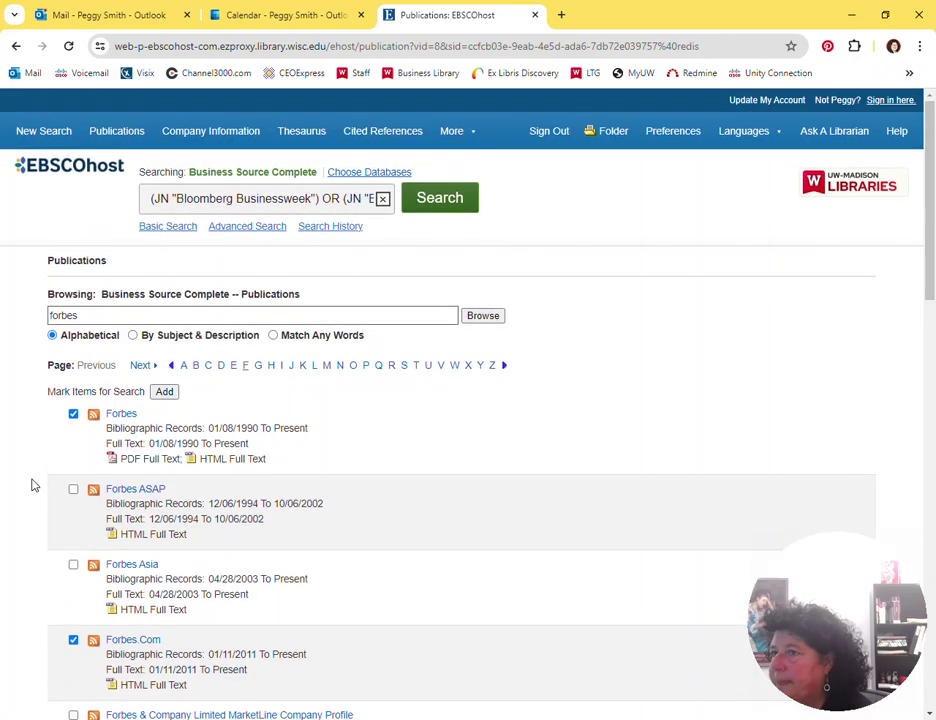
click(166, 392)
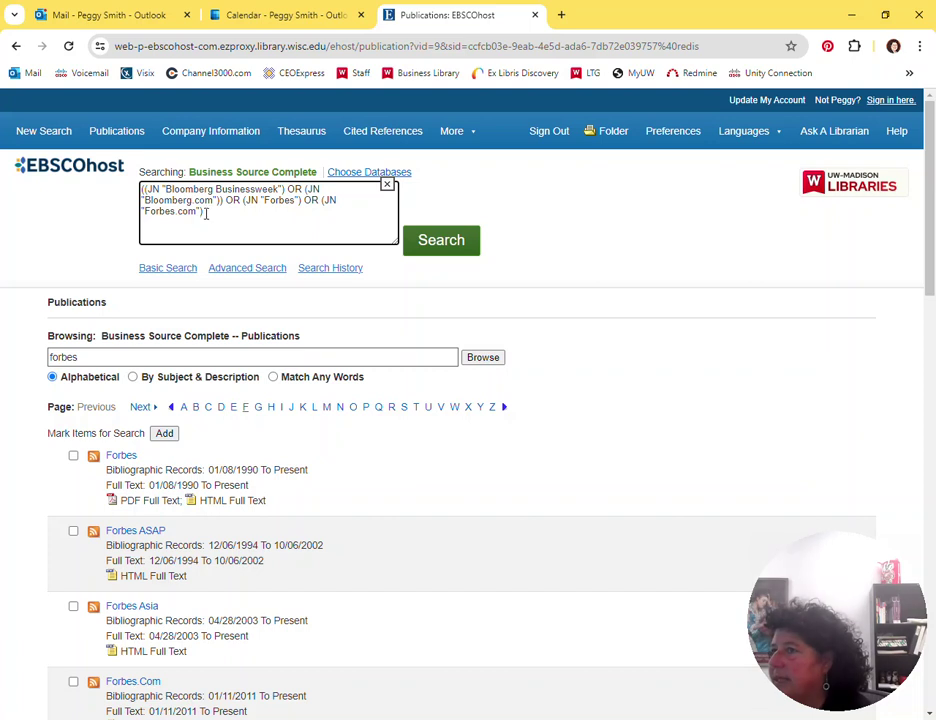
Step: Browse the publications for "fortune" and add Fortune and Fortune.Com to the search
double_click(56, 357)
key(BackSpace)
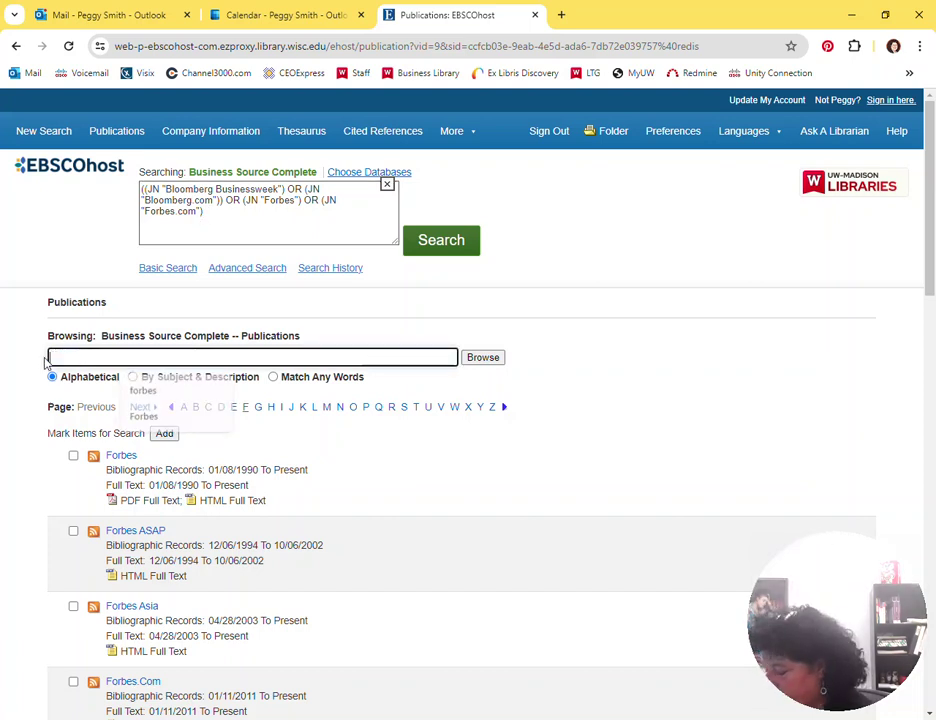
text(fortune)
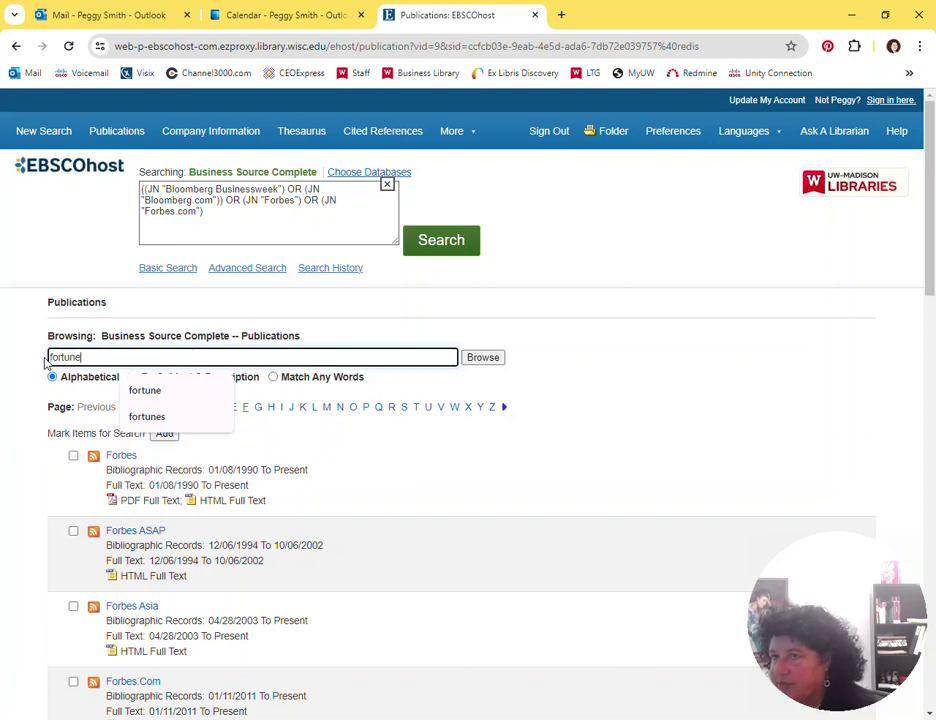
key(Return)
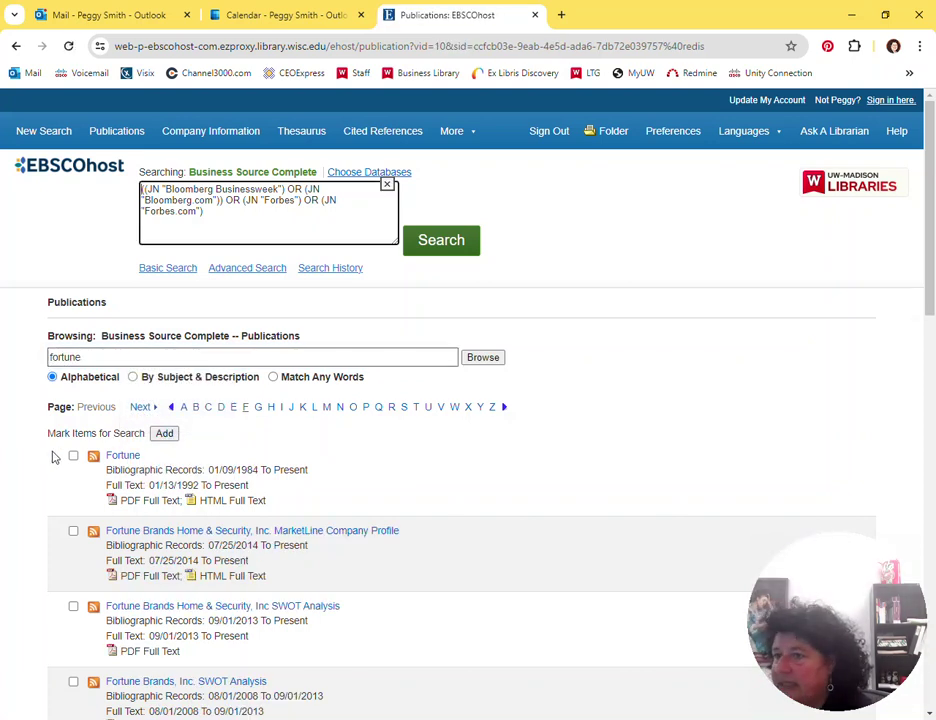
click(73, 456)
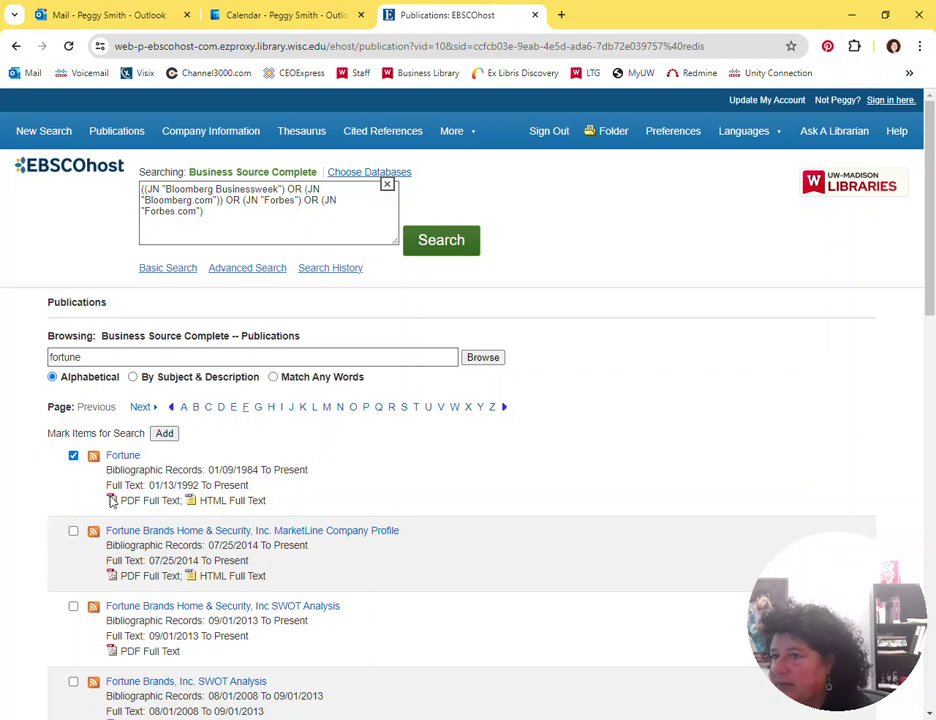
scroll(59, 505, down, 3)
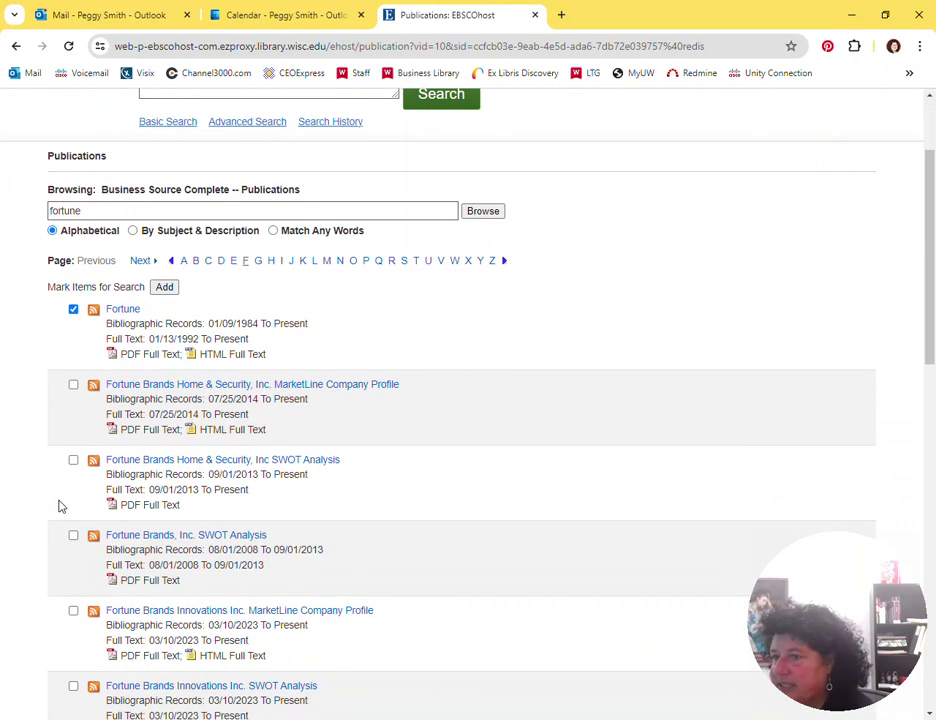
scroll(59, 507, down, 2)
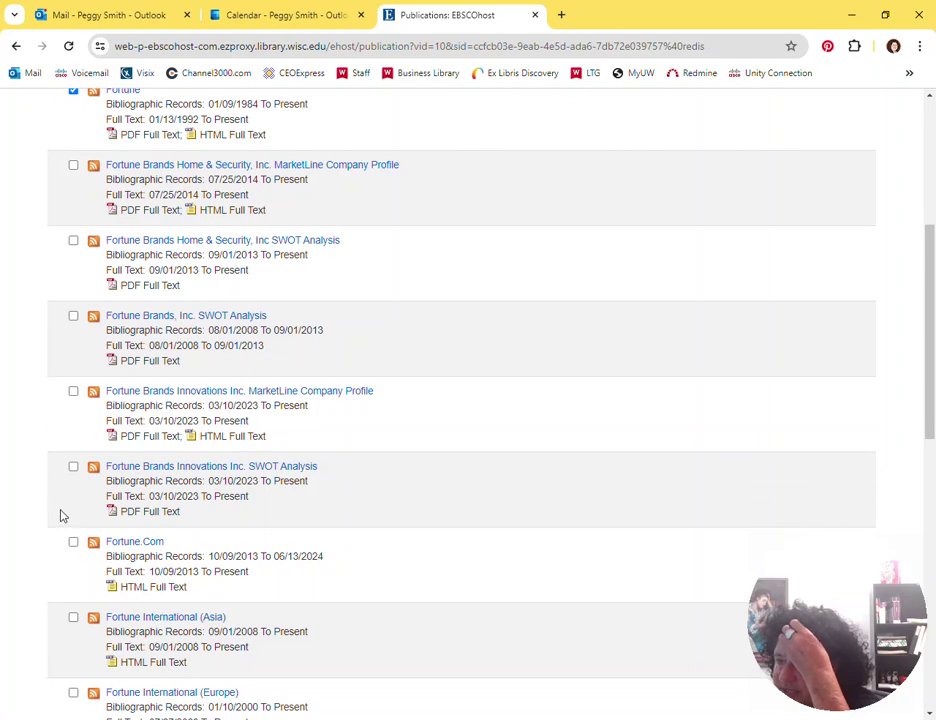
click(73, 544)
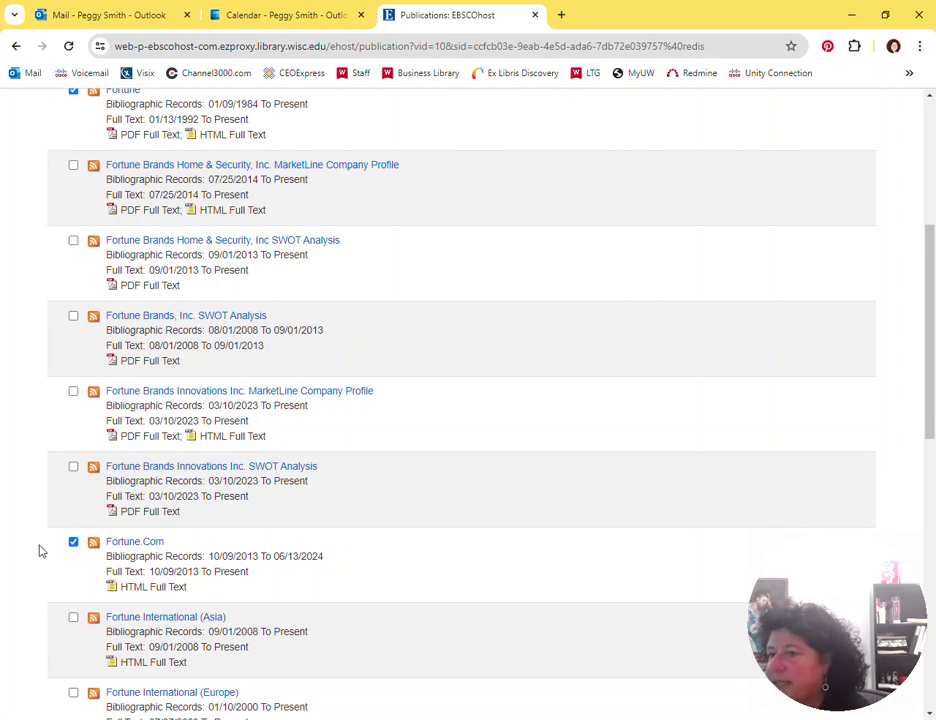
scroll(46, 537, up, 5)
scroll(44, 521, up, 1)
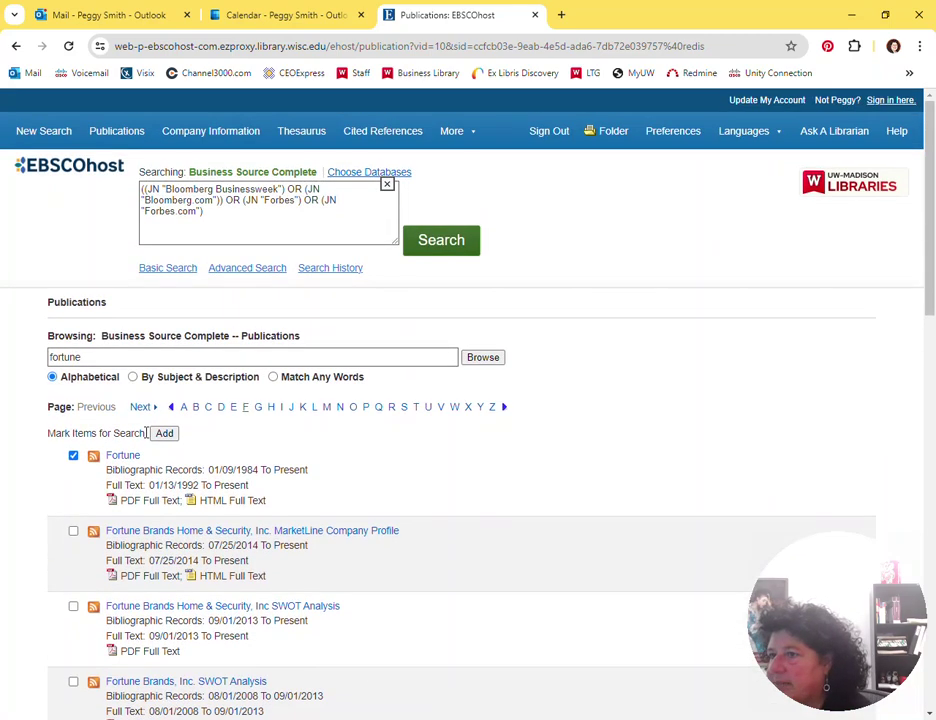
click(164, 433)
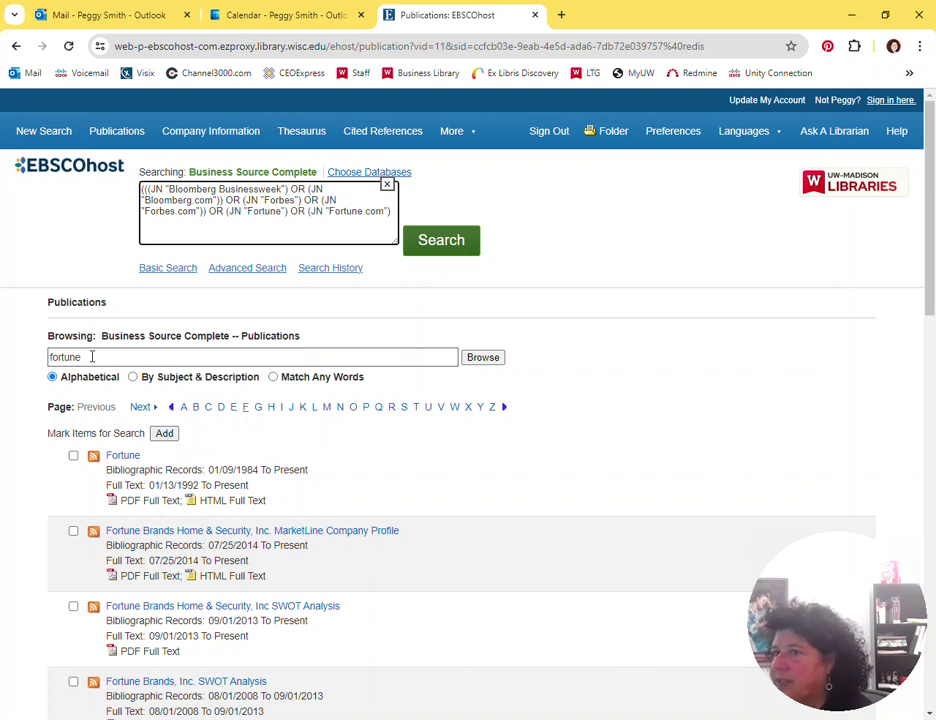
Step: Browse the publications for "Mckinsey quarterly" instead and add McKinsey Quarterly to the search
drag(94, 357, 15, 361)
key(BackSpace)
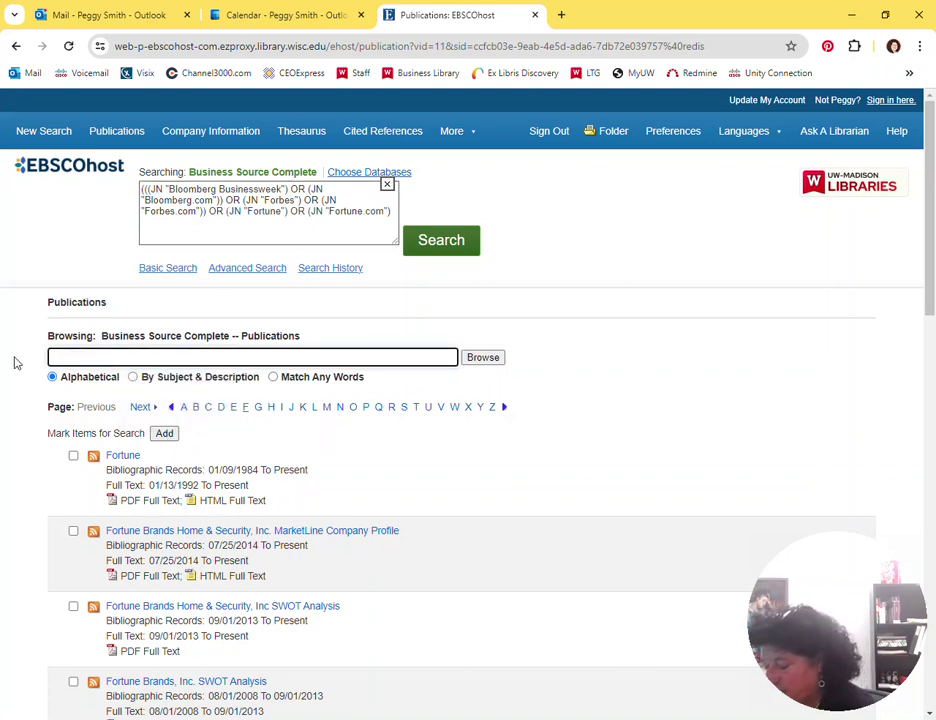
text(mc)
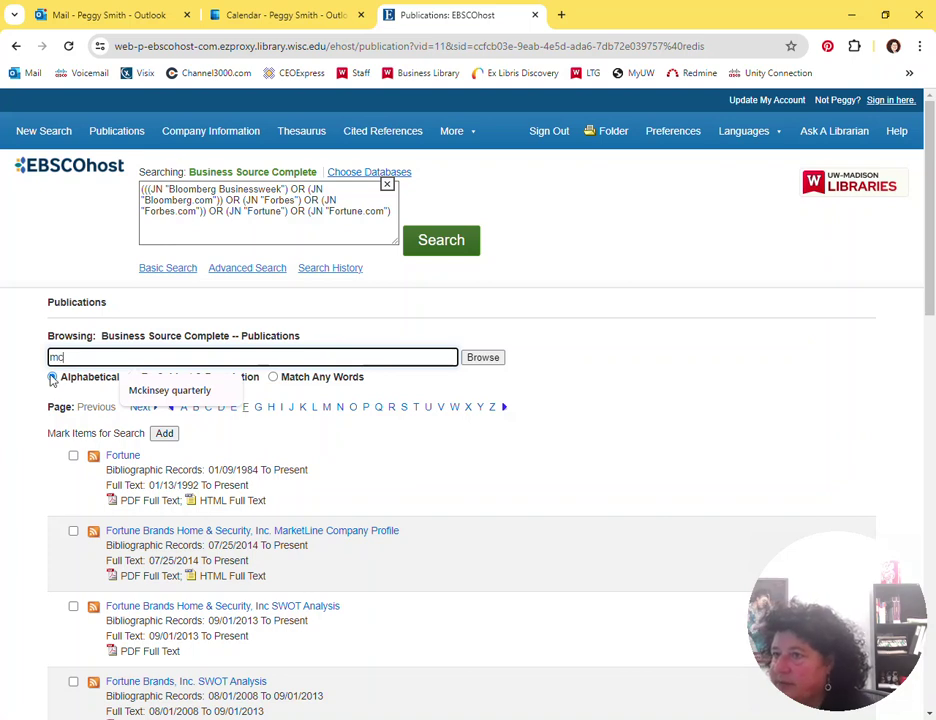
click(160, 390)
key(Return)
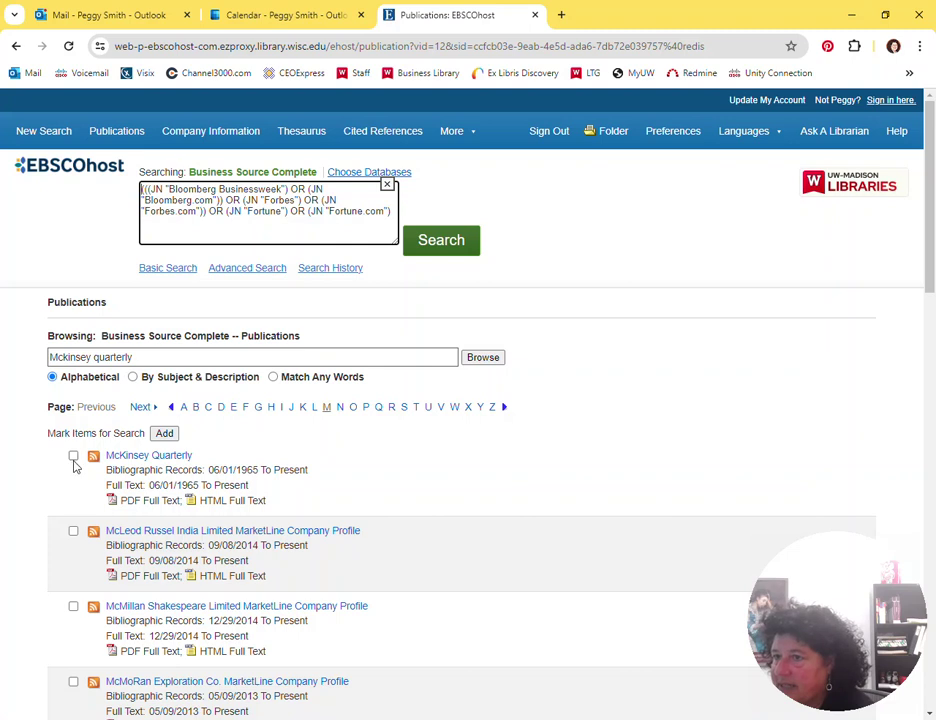
click(73, 456)
click(162, 435)
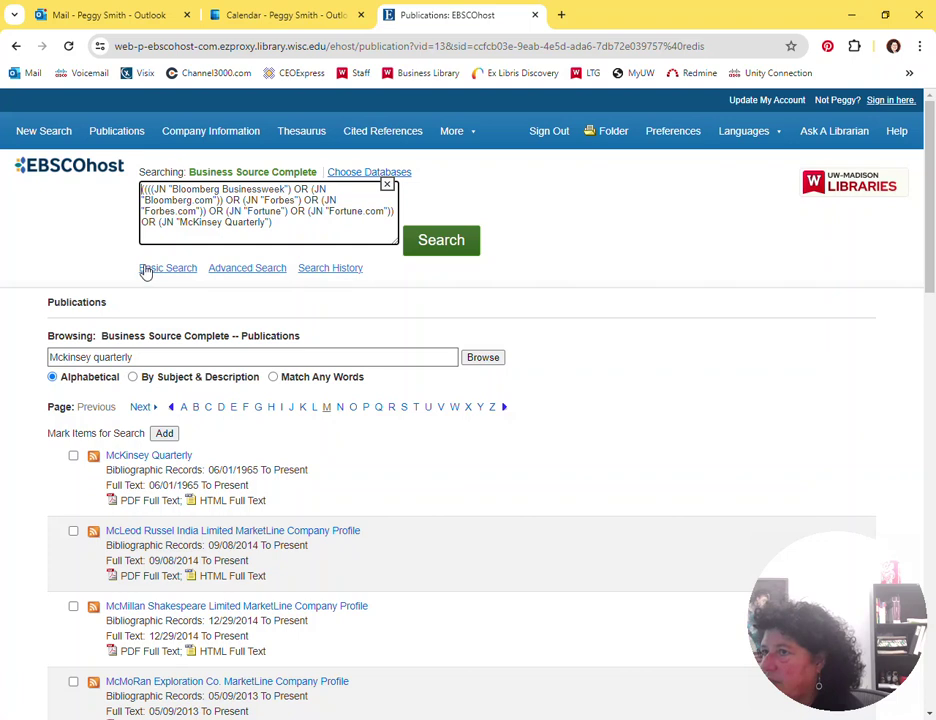
Step: Run the combined publication search and narrow it by adding the exact phrase "quantum computing" as an AND term
click(441, 244)
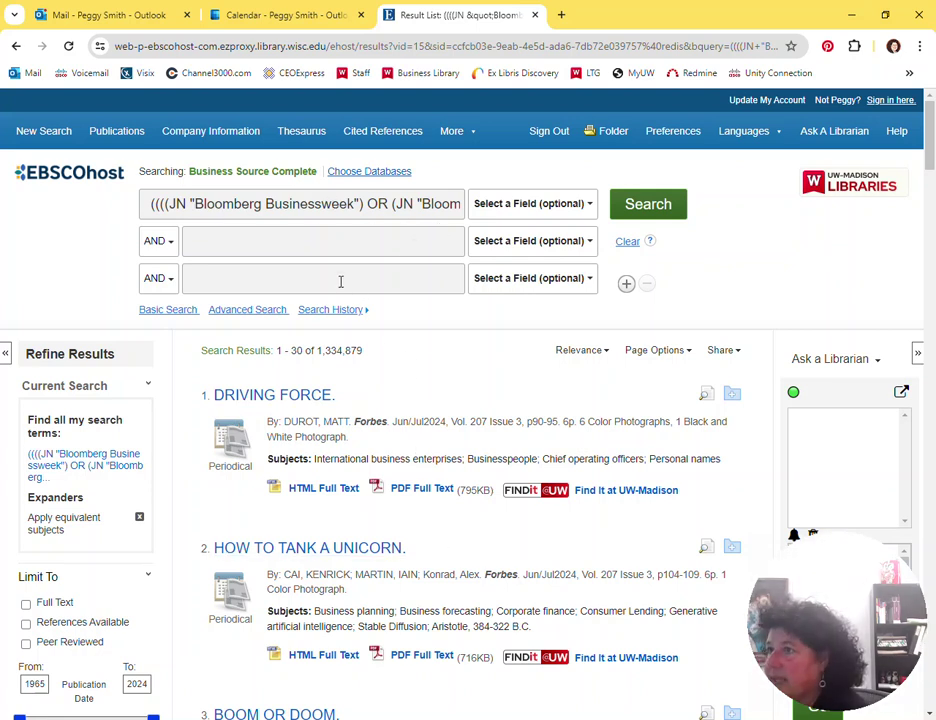
click(303, 249)
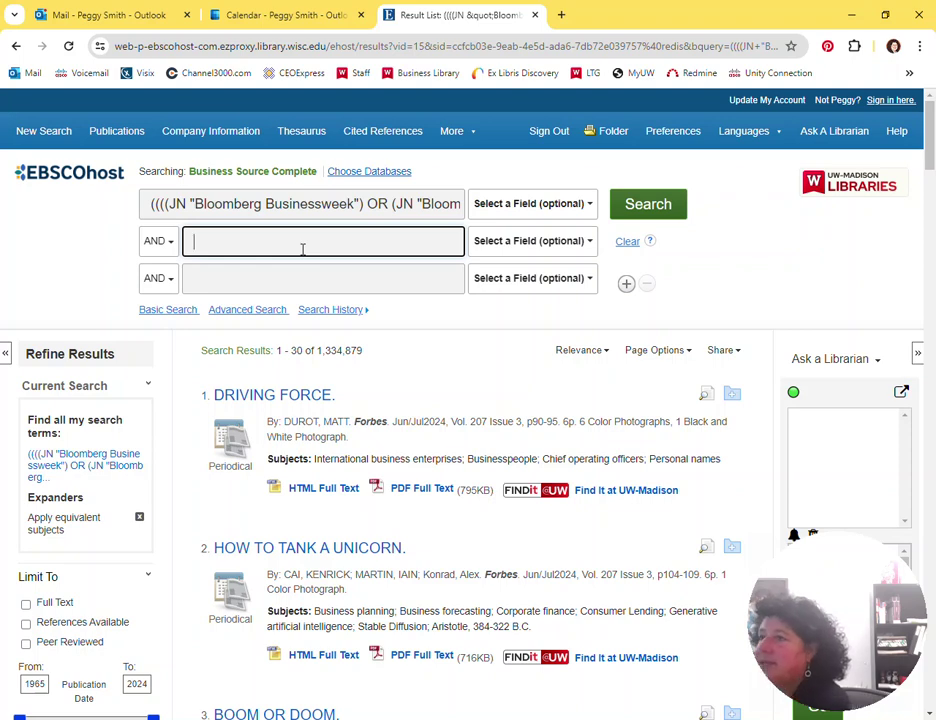
text(")
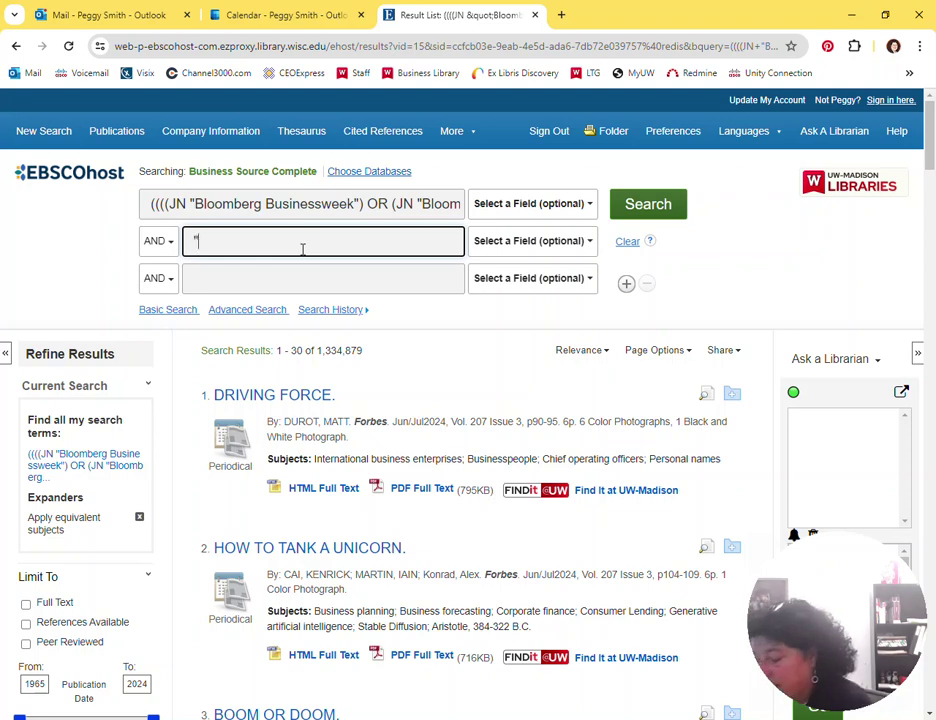
text(quantum )
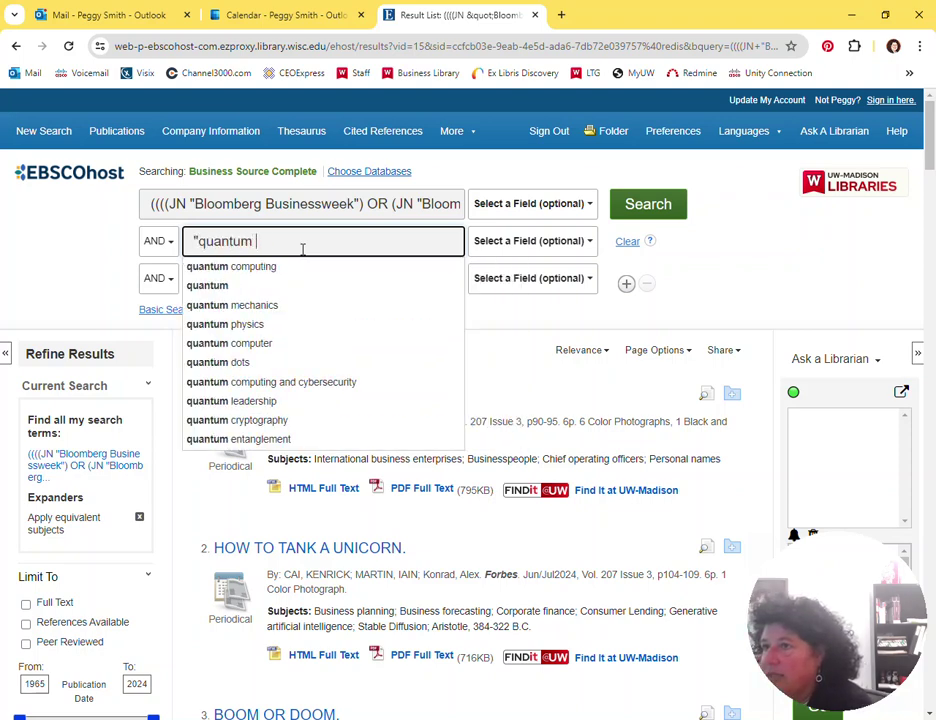
text(computing")
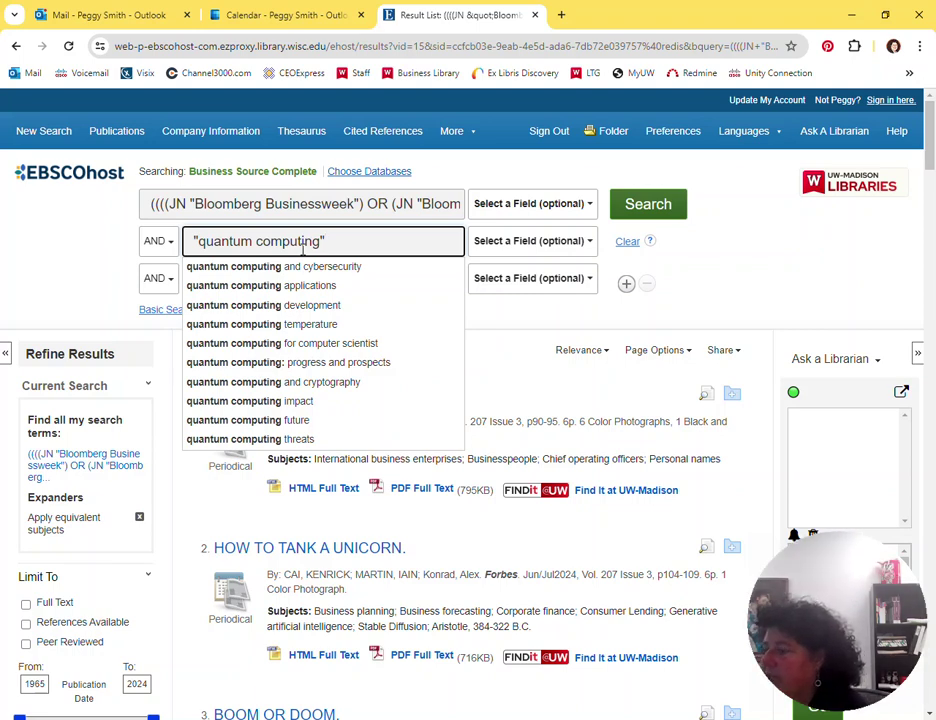
click(495, 360)
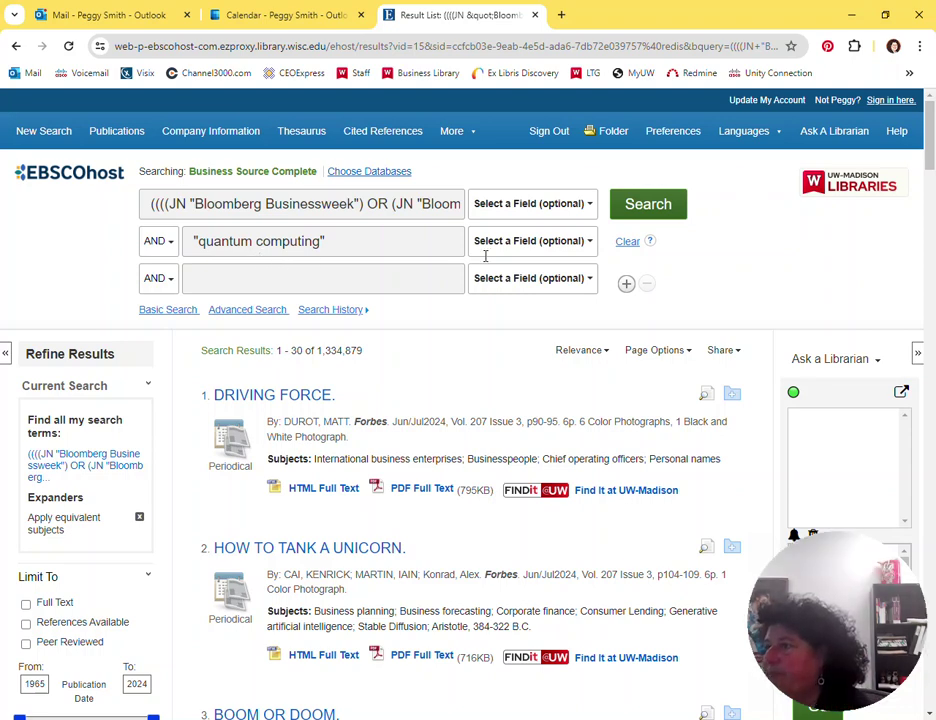
click(651, 205)
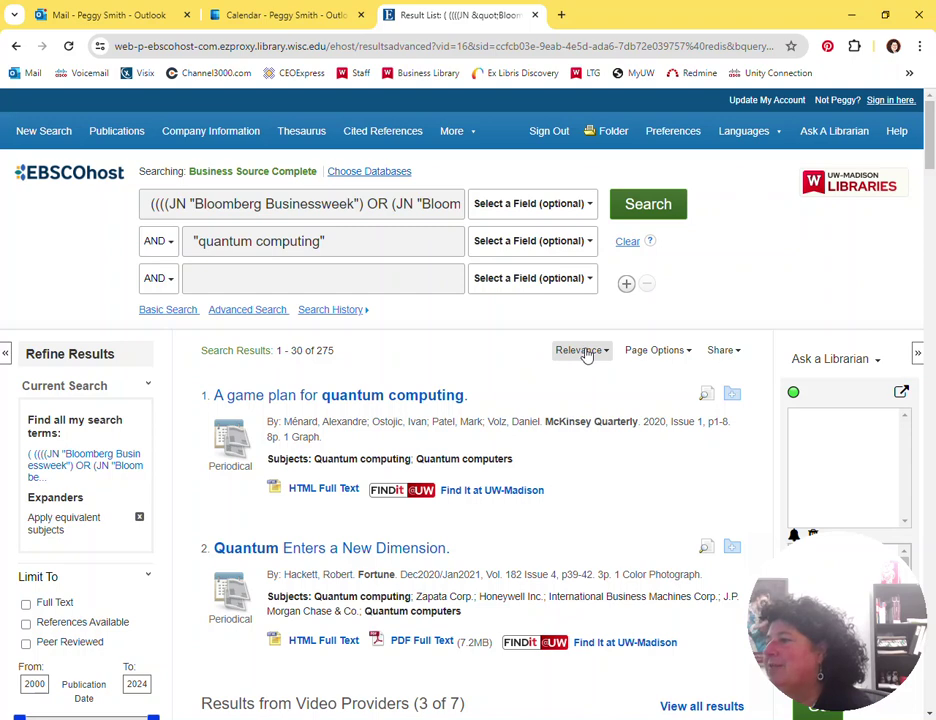
Step: Start an e-mail alert for this search and set its subject to "Quantum Computing Alert"
click(738, 352)
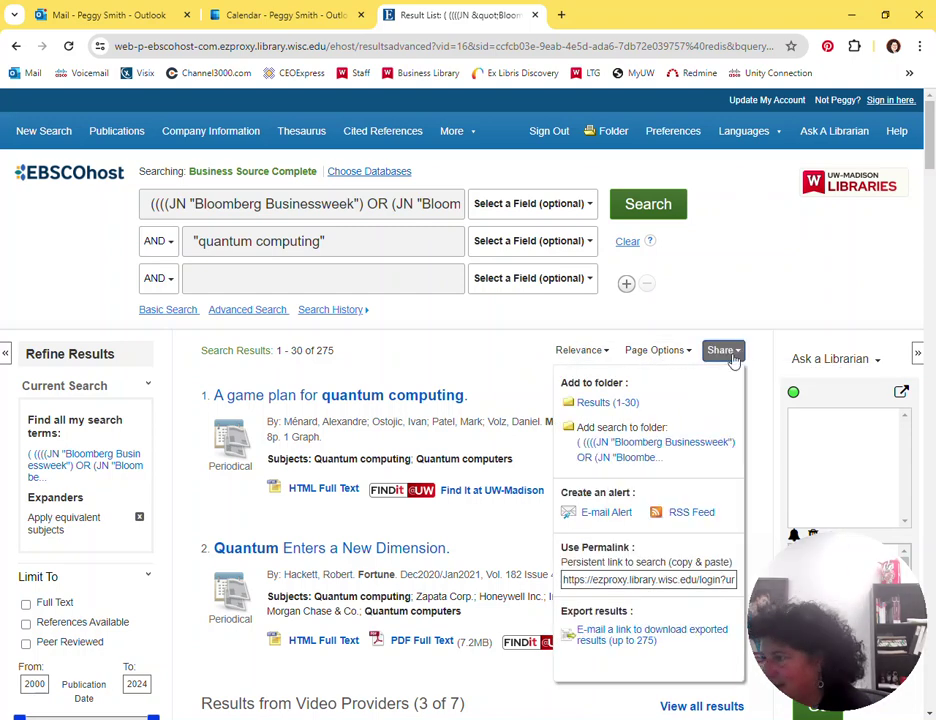
click(612, 512)
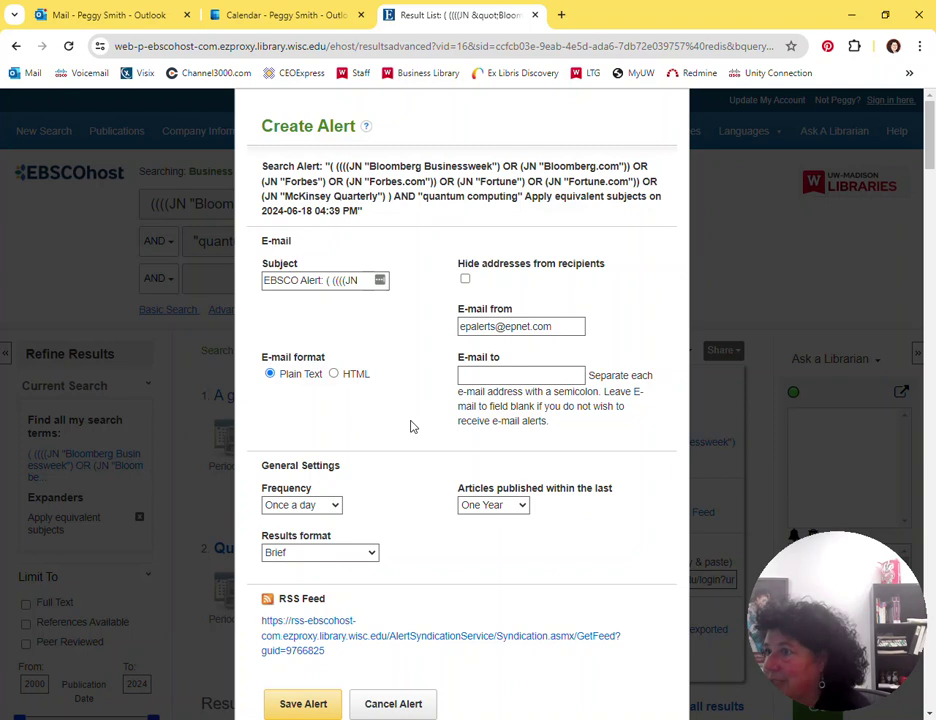
drag(265, 283, 408, 290)
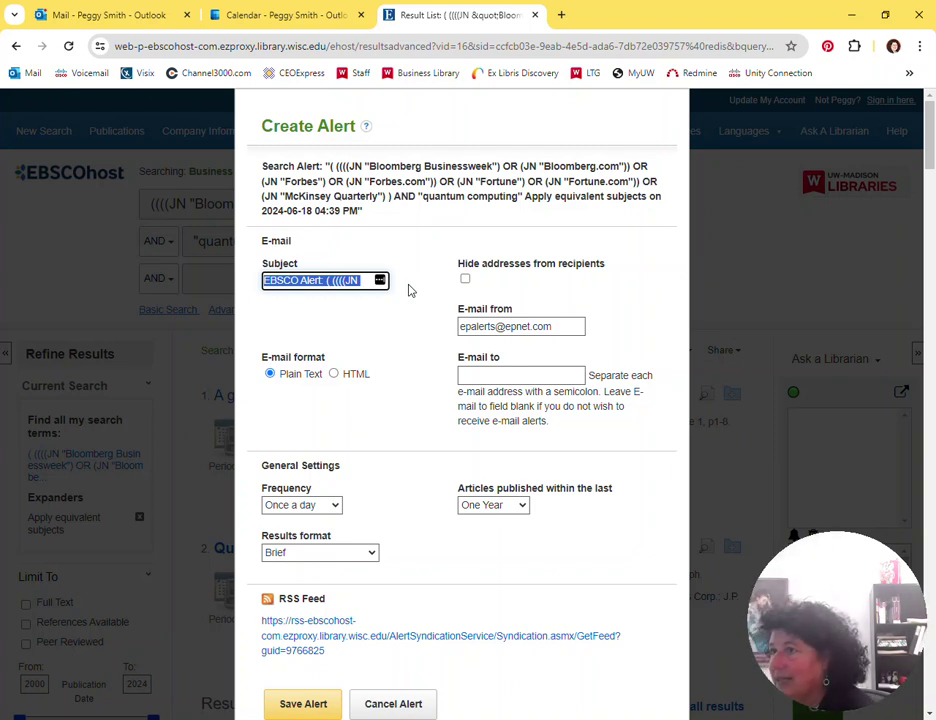
text(Quantum Computing Alert)
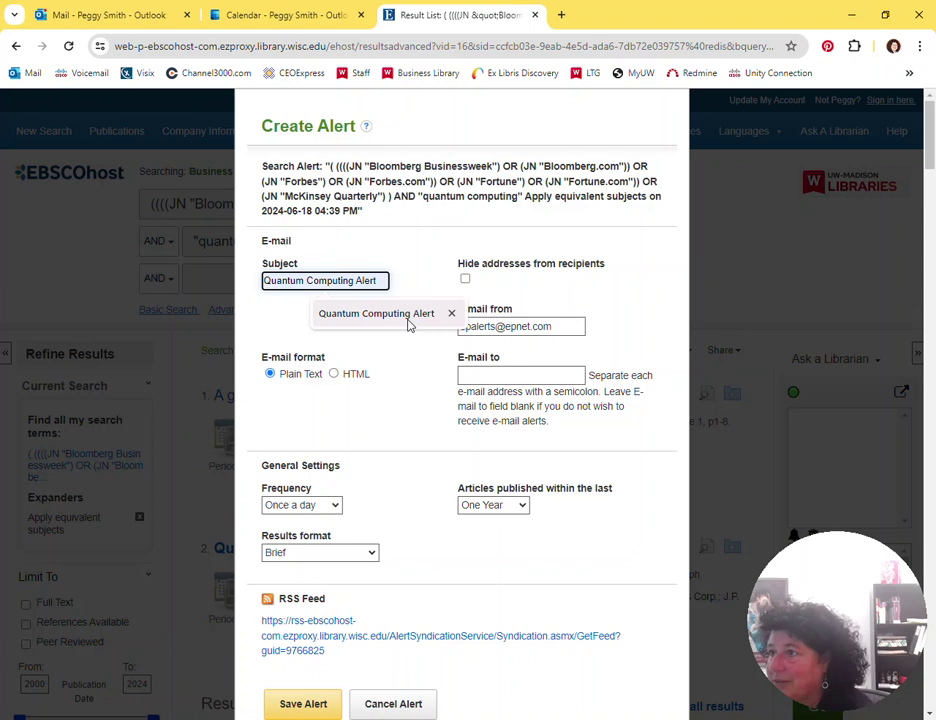
click(372, 313)
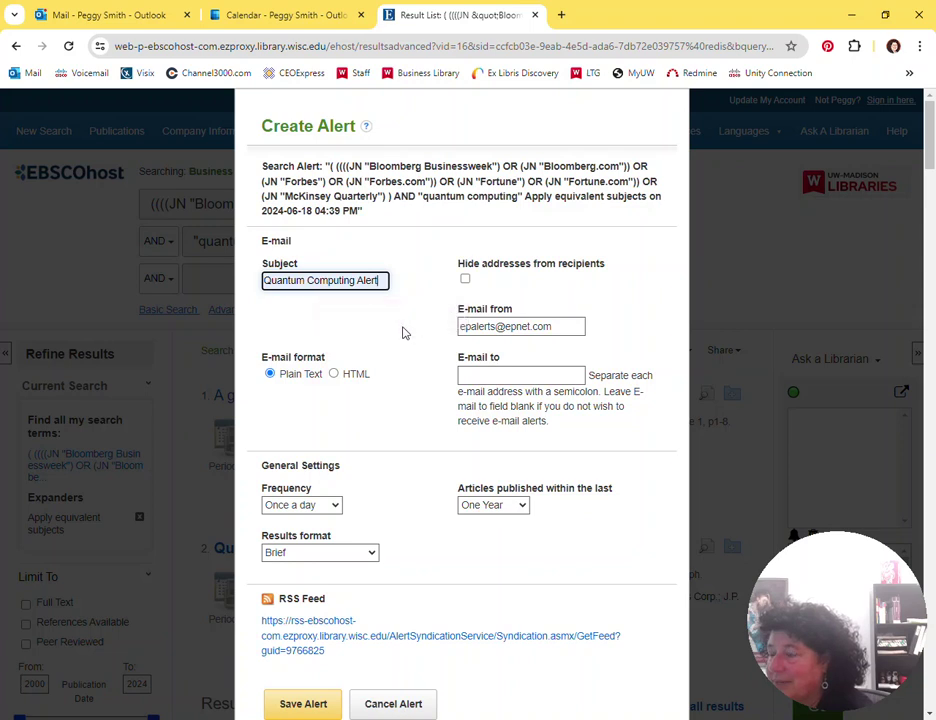
Step: Choose HTML as the alert's e-mail format and fill in the recipient's e-mail address
click(333, 374)
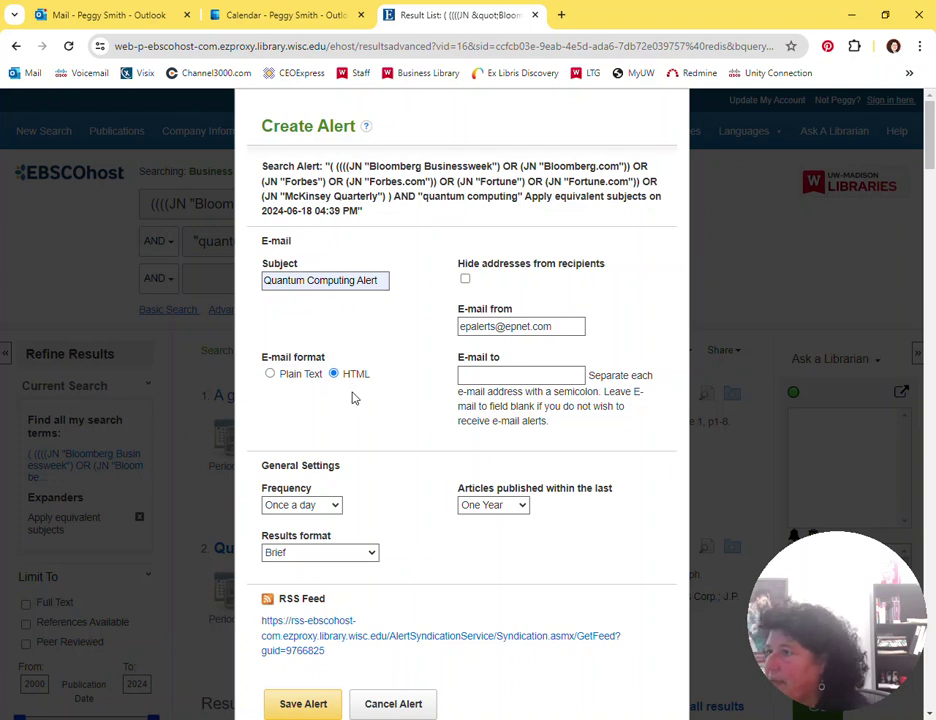
click(494, 370)
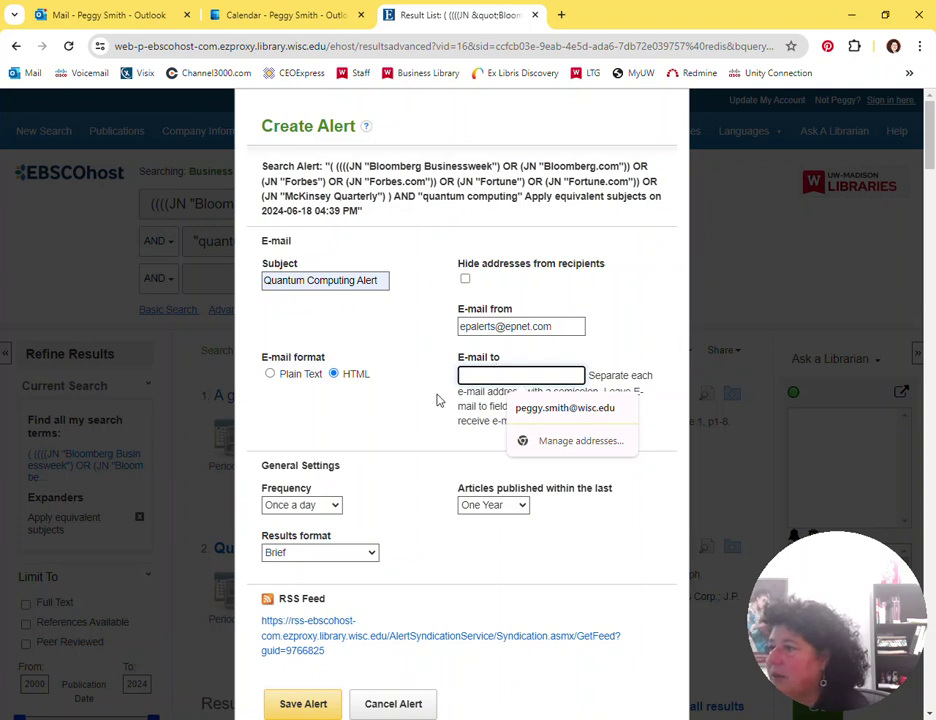
click(533, 415)
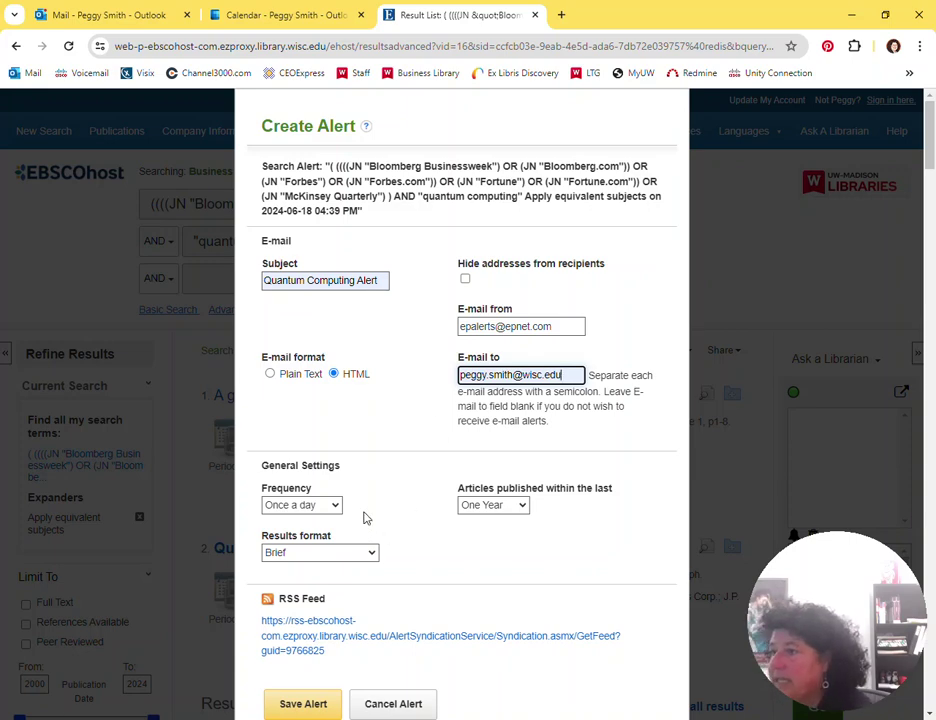
Step: Set the alert's frequency to once a week and the article publication period to No Limit
scroll(365, 515, down, 1)
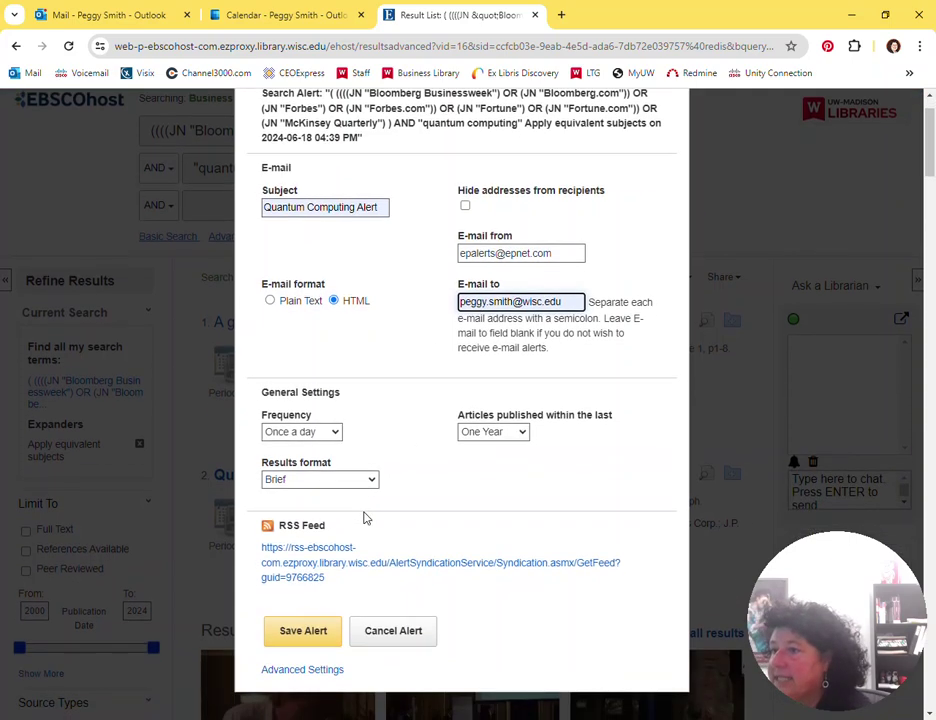
click(336, 434)
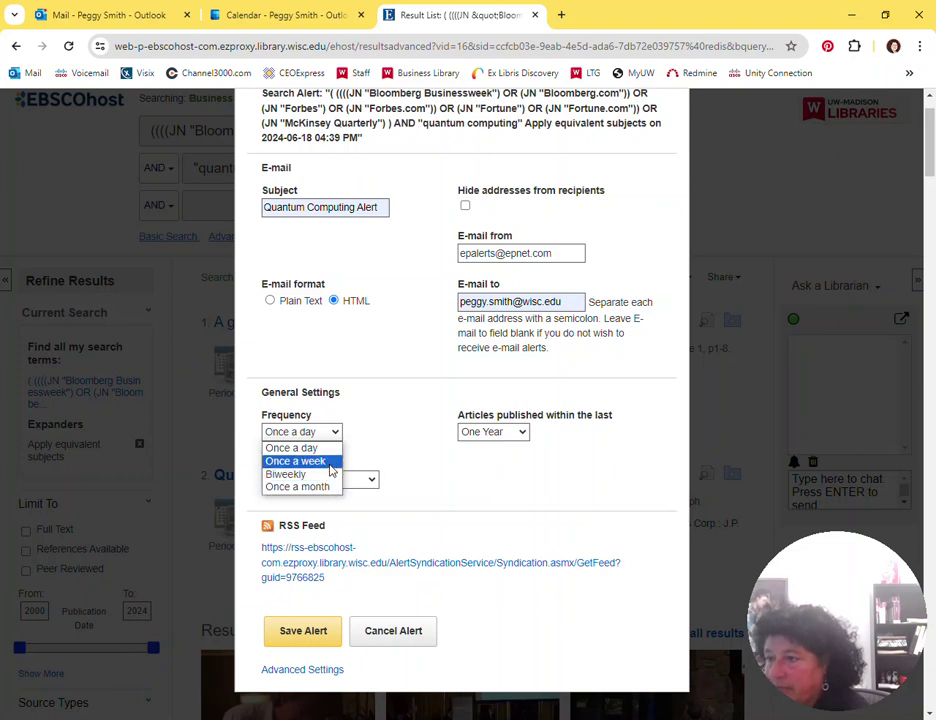
click(330, 465)
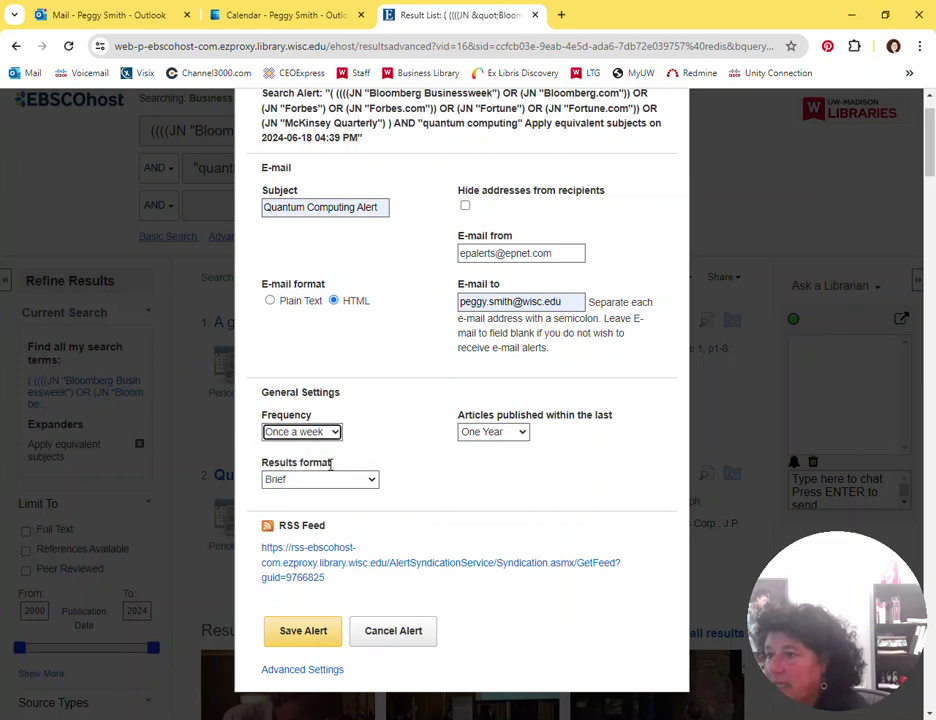
click(522, 432)
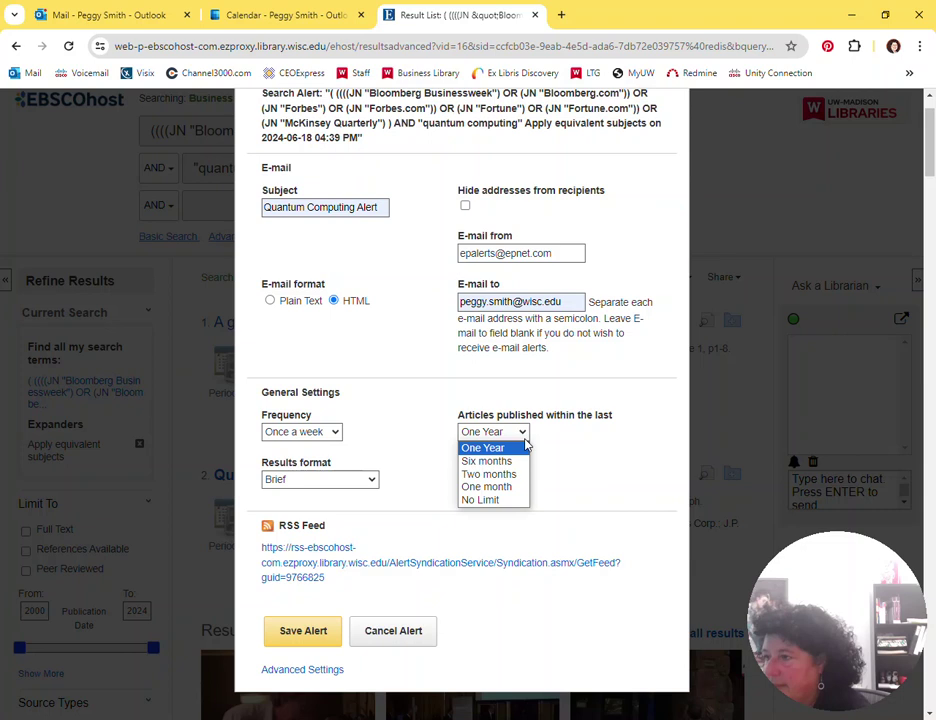
click(519, 500)
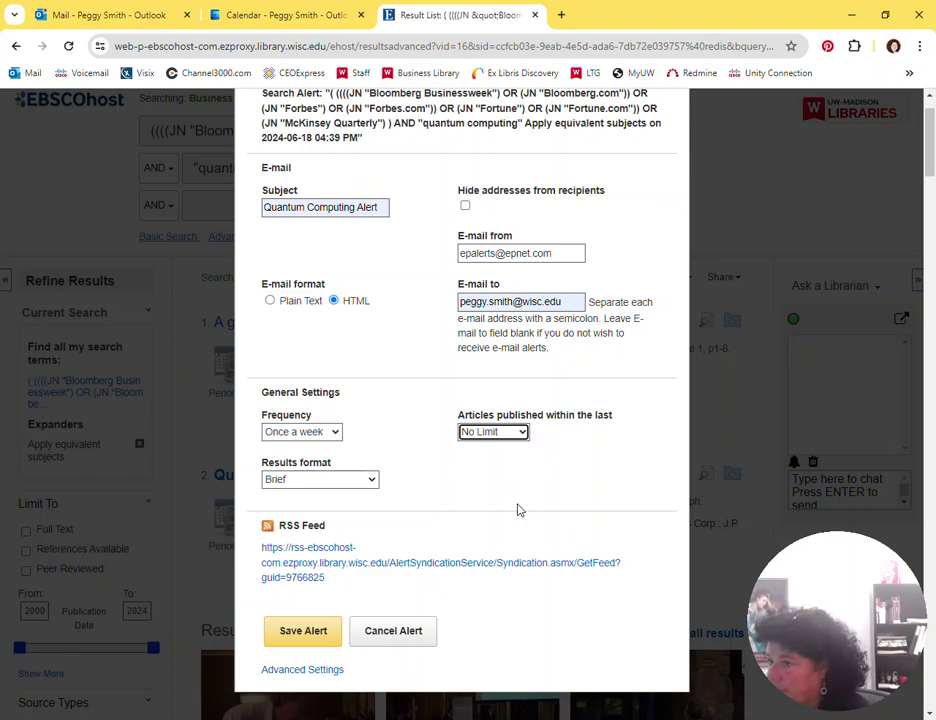
Step: Review the results format options, keep Brief, and cancel the alert without saving it
click(370, 481)
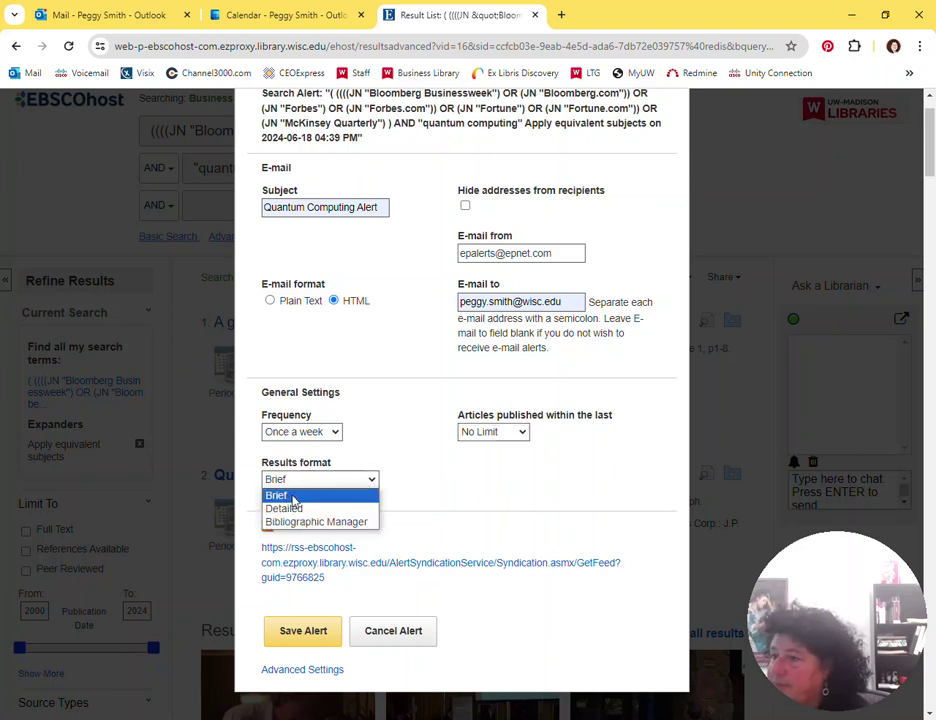
click(430, 500)
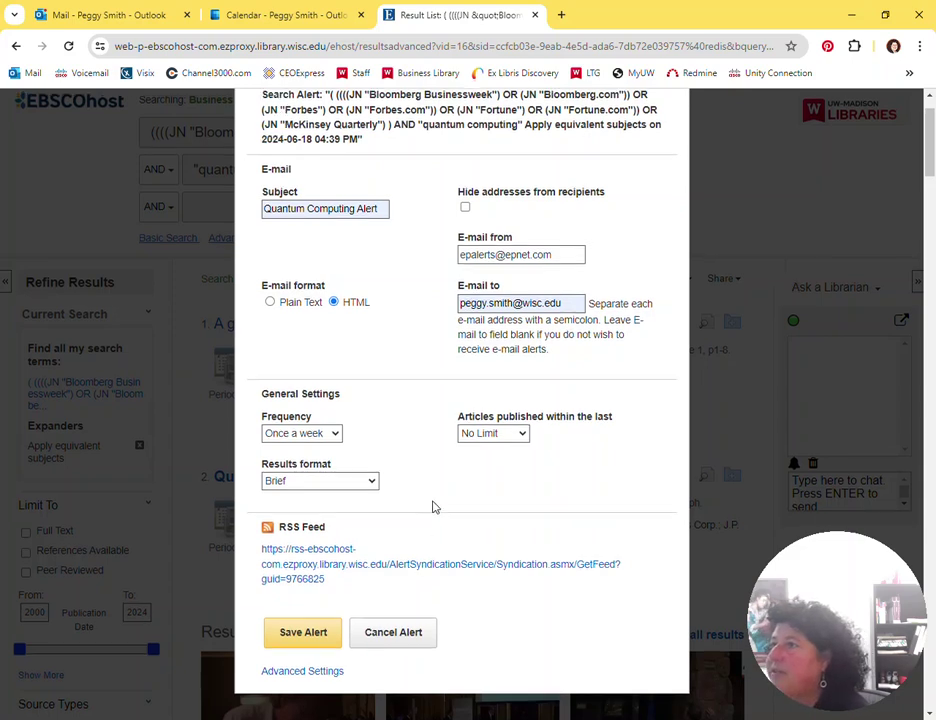
scroll(428, 507, up, 2)
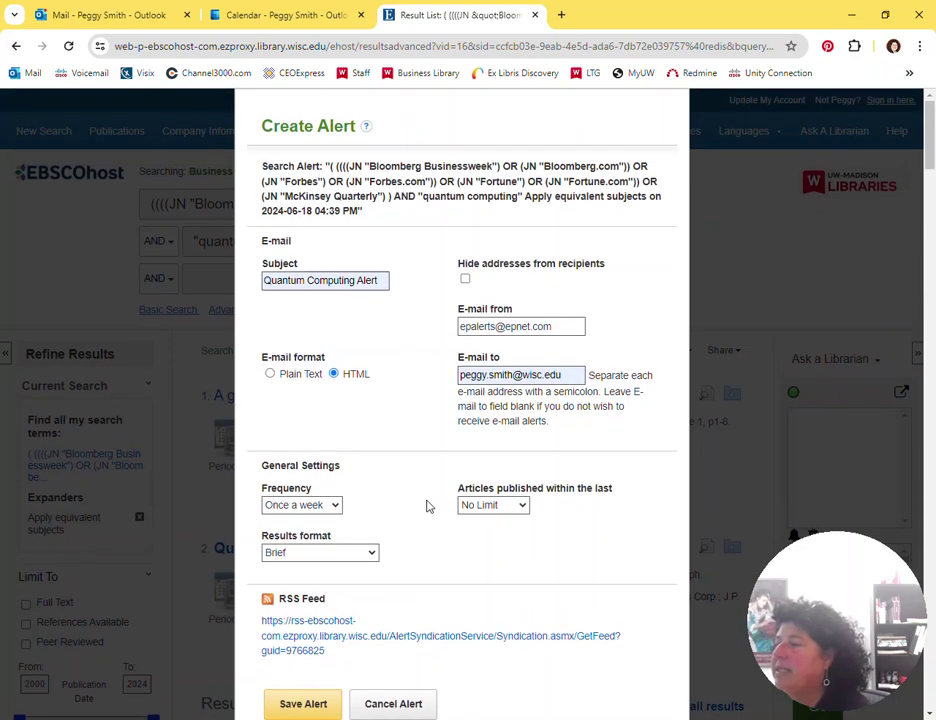
click(405, 704)
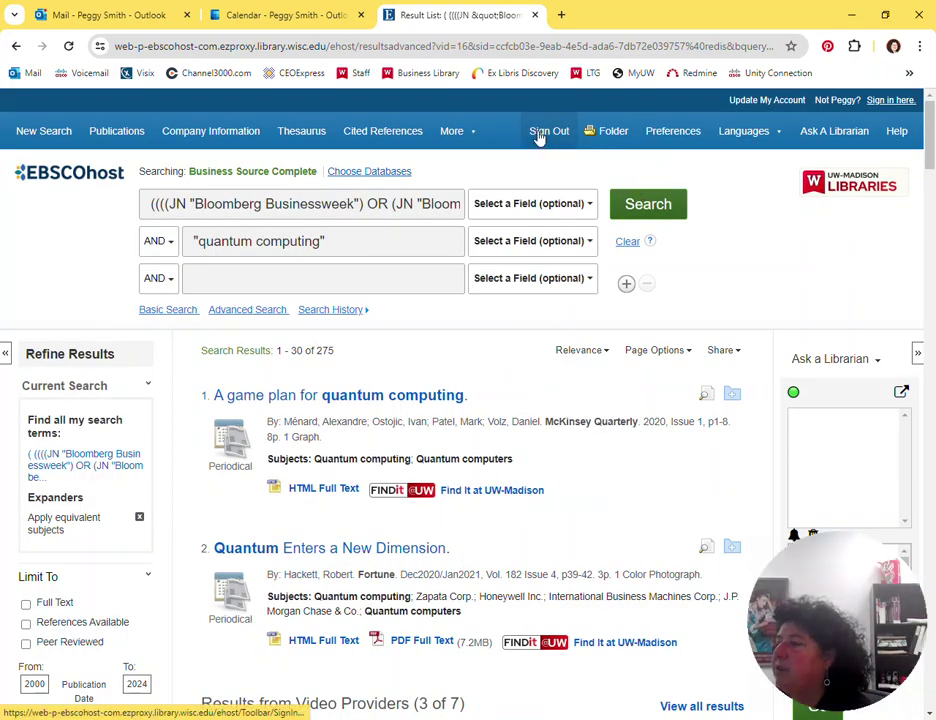